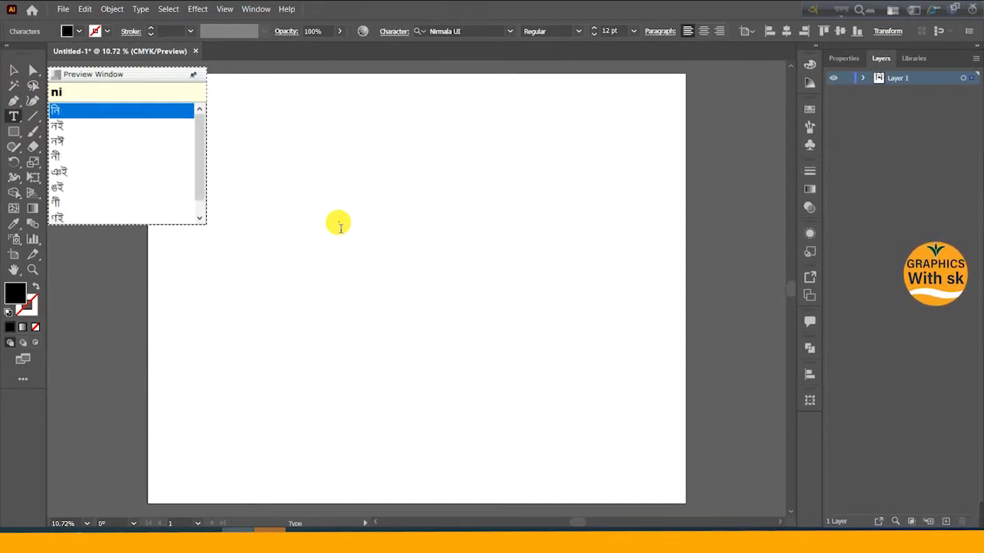
Enter the text "নিউজ বাংলা" on the artboard and scale it up to about 255 pt
{"action": "type", "text": "w"}
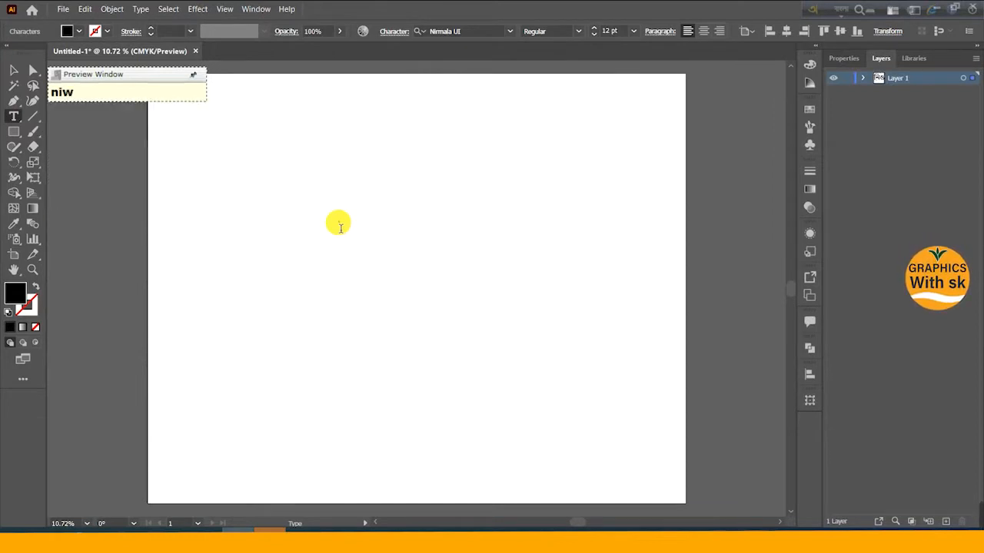
{"action": "key", "text": "BackSpace"}
{"action": "key", "text": "BackSpace"}
{"action": "key", "text": "BackSpace"}
{"action": "type", "text": "news banh"}
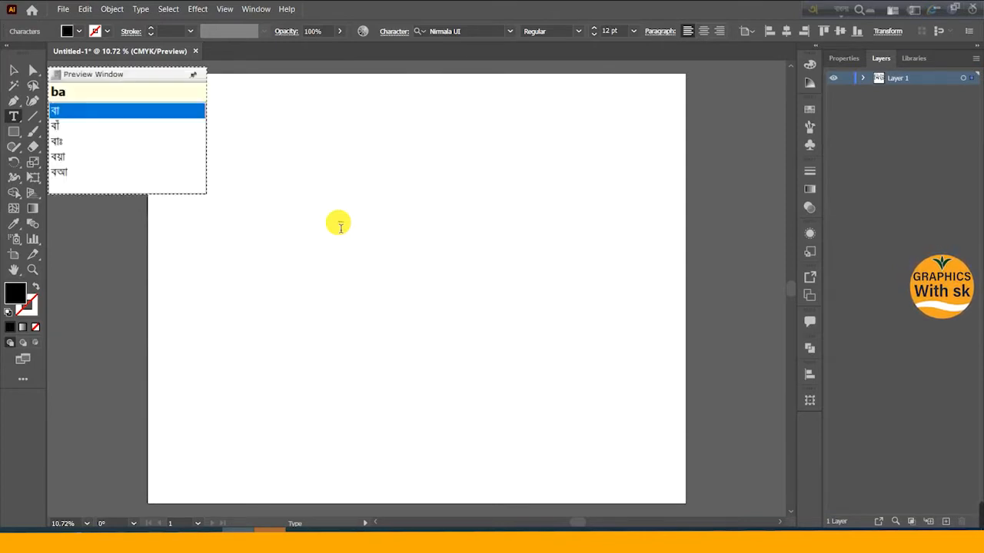
{"action": "key", "text": "BackSpace"}
{"action": "type", "text": "gla"}
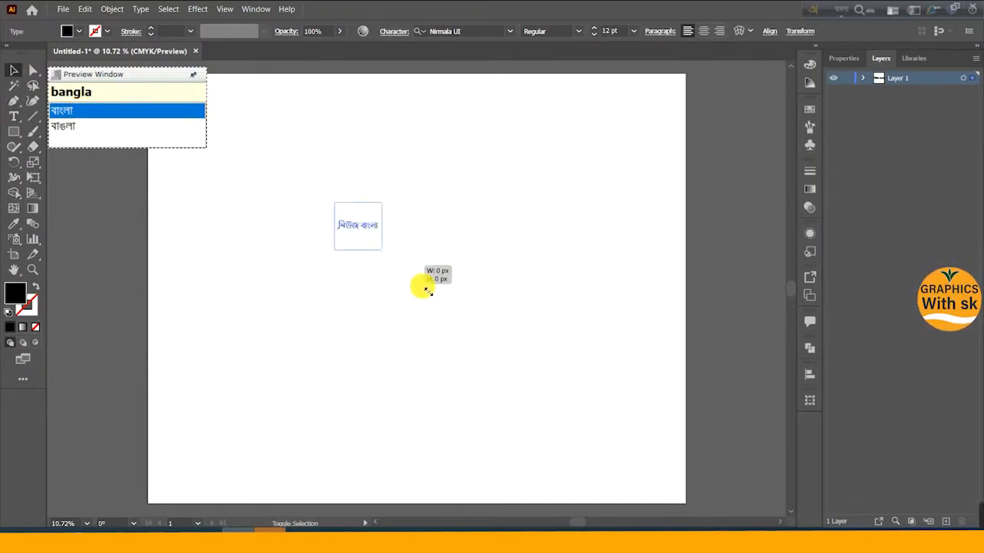
{"action": "left_click_drag", "start_coordinate": [409, 270], "coordinate": [487, 298]}
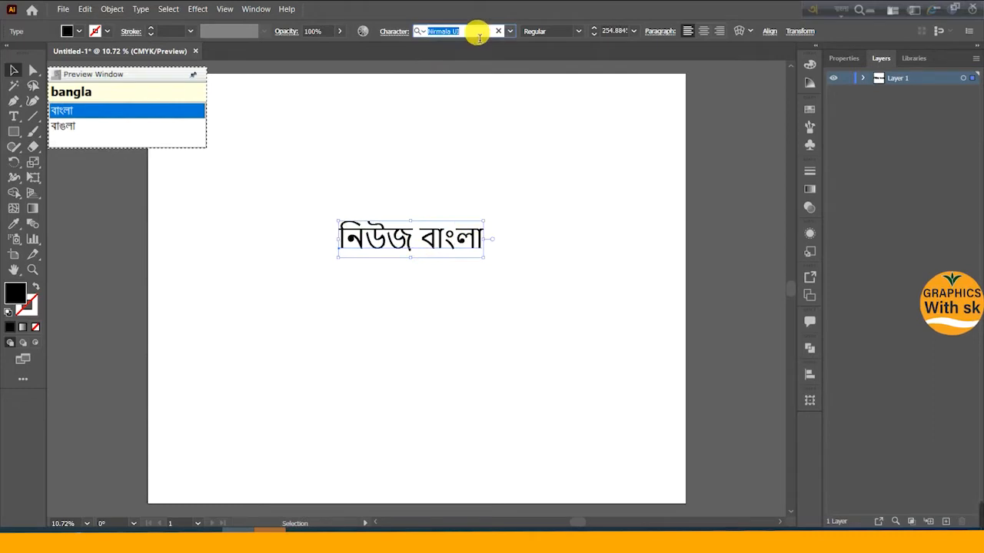
Set the text's font to Shokuntola UNICODE
{"action": "type", "text": "bang"}
{"action": "key", "text": "BackSpace"}
{"action": "key", "text": "BackSpace"}
{"action": "key", "text": "BackSpace"}
{"action": "key", "text": "BackSpace"}
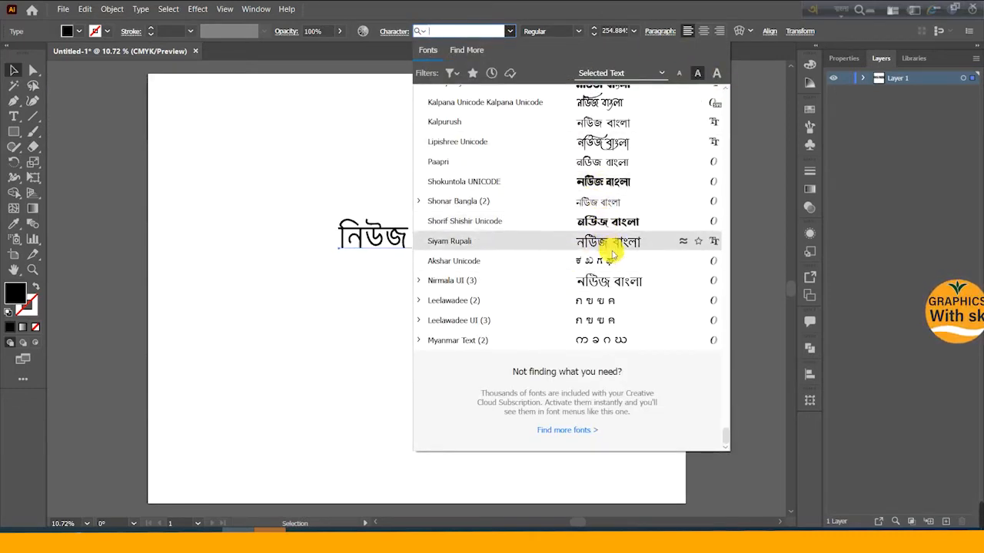
{"action": "scroll", "coordinate": [612, 255], "scroll_direction": "up", "scroll_amount": 3}
{"action": "left_click", "coordinate": [593, 301]}
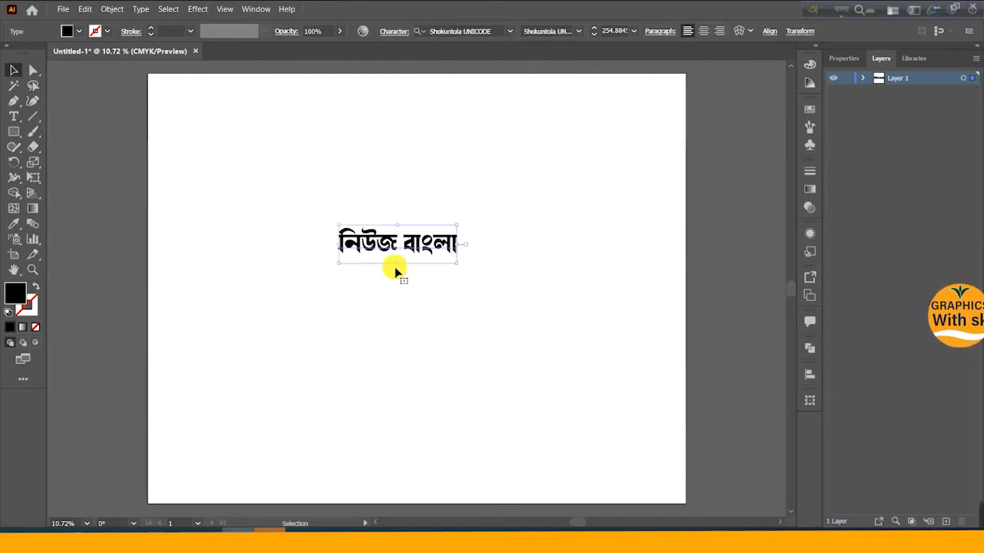
Move the text aside and draw a circle about 848 px wide with no fill and a 30 pt black stroke
{"action": "left_click_drag", "start_coordinate": [413, 237], "coordinate": [352, 291]}
{"action": "left_click_drag", "start_coordinate": [12, 133], "coordinate": [35, 146]}
{"action": "left_click_drag", "start_coordinate": [373, 158], "coordinate": [437, 254]}
{"action": "left_click", "coordinate": [35, 287]}
{"action": "left_click", "coordinate": [179, 31]}
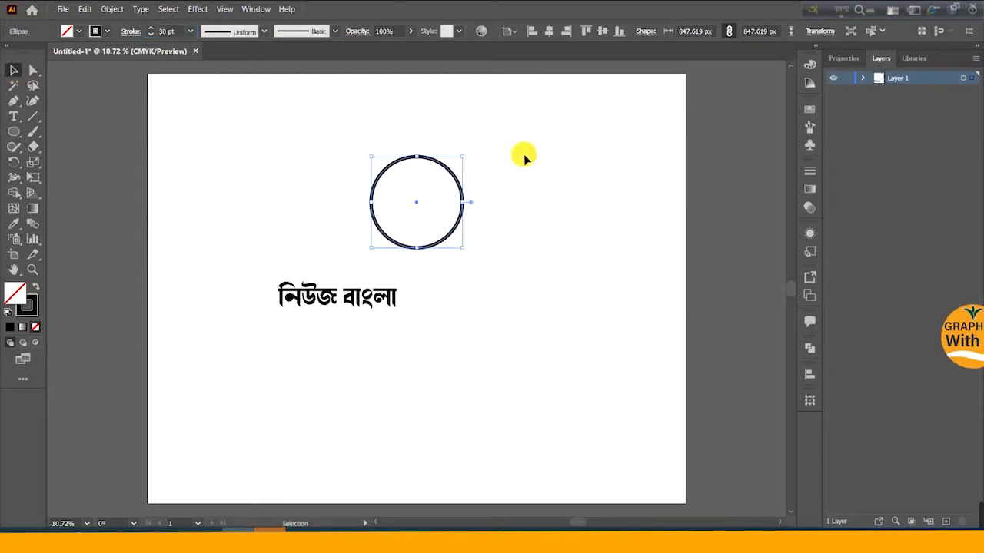
{"action": "left_click", "coordinate": [523, 157]}
Duplicate the circle with a slight horizontal offset and move the text to the artboard's left edge
{"action": "left_click", "coordinate": [457, 183]}
{"action": "left_click_drag", "start_coordinate": [459, 185], "coordinate": [437, 186]}
{"action": "left_click_drag", "start_coordinate": [384, 292], "coordinate": [180, 248]}
{"action": "left_click_drag", "start_coordinate": [437, 193], "coordinate": [474, 193]}
{"action": "left_click", "coordinate": [529, 191]}
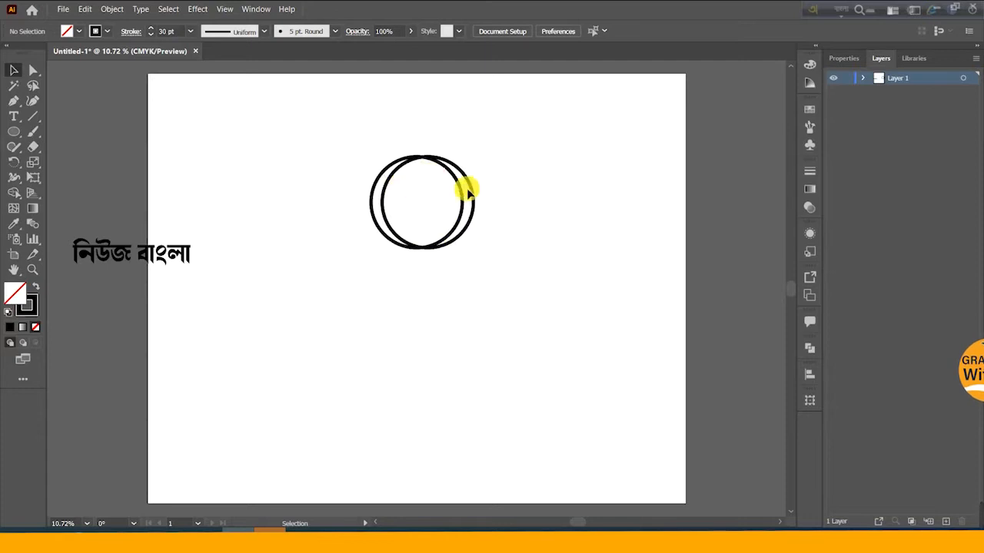
Add two slightly larger circle copies, offset to either side of the overlapping pair
{"action": "left_click", "coordinate": [475, 198]}
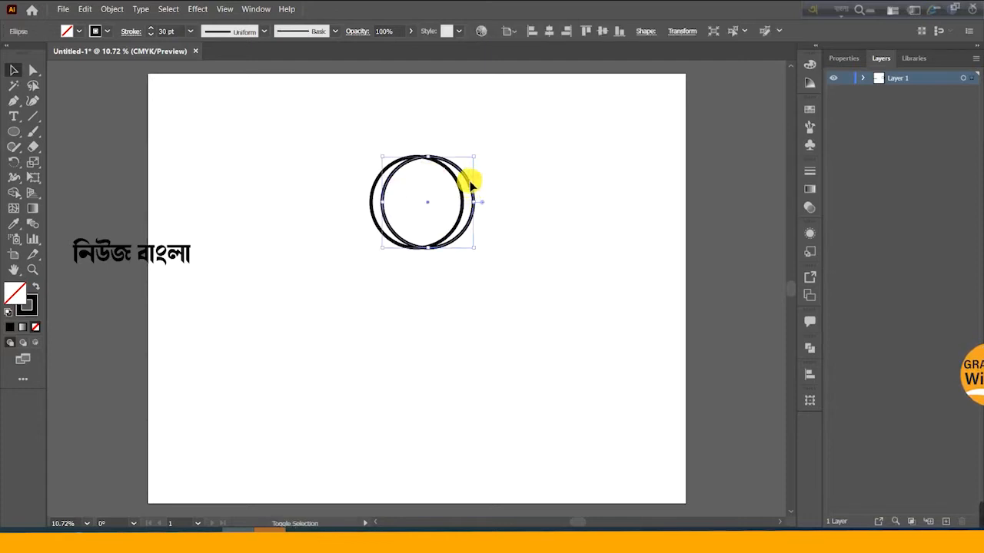
{"action": "left_click_drag", "start_coordinate": [467, 234], "coordinate": [435, 228]}
{"action": "left_click_drag", "start_coordinate": [401, 168], "coordinate": [401, 151]}
Place one circle copy overlapping the top of the cluster and another overlapping its bottom
{"action": "left_click_drag", "start_coordinate": [449, 198], "coordinate": [472, 140]}
{"action": "left_click", "coordinate": [588, 192]}
{"action": "left_click", "coordinate": [463, 201]}
{"action": "left_click_drag", "start_coordinate": [455, 200], "coordinate": [454, 299]}
{"action": "left_click", "coordinate": [478, 223]}
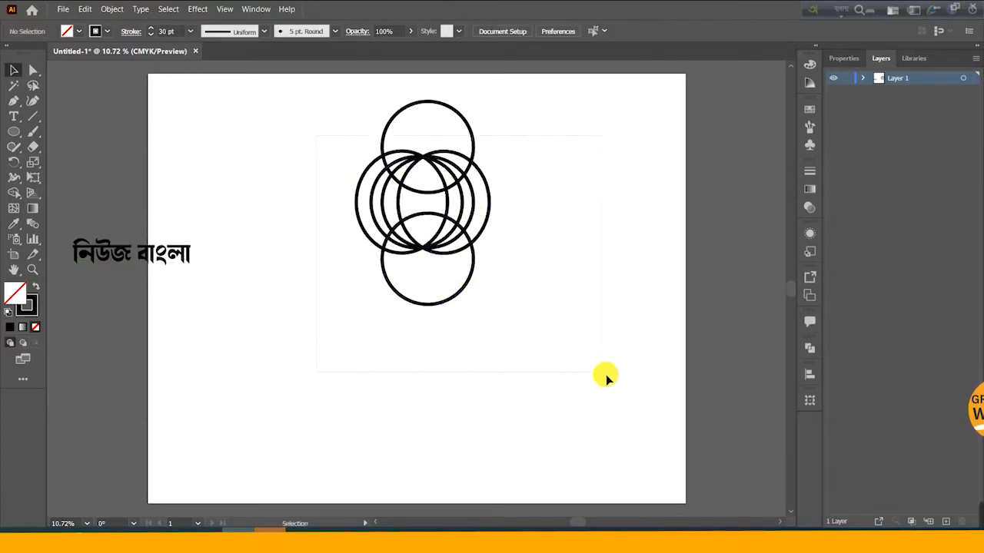
Expand the fill and stroke of all the overlapping circles
{"action": "key", "text": "ctrl+a"}
{"action": "left_click", "coordinate": [111, 9]}
{"action": "left_click", "coordinate": [136, 140]}
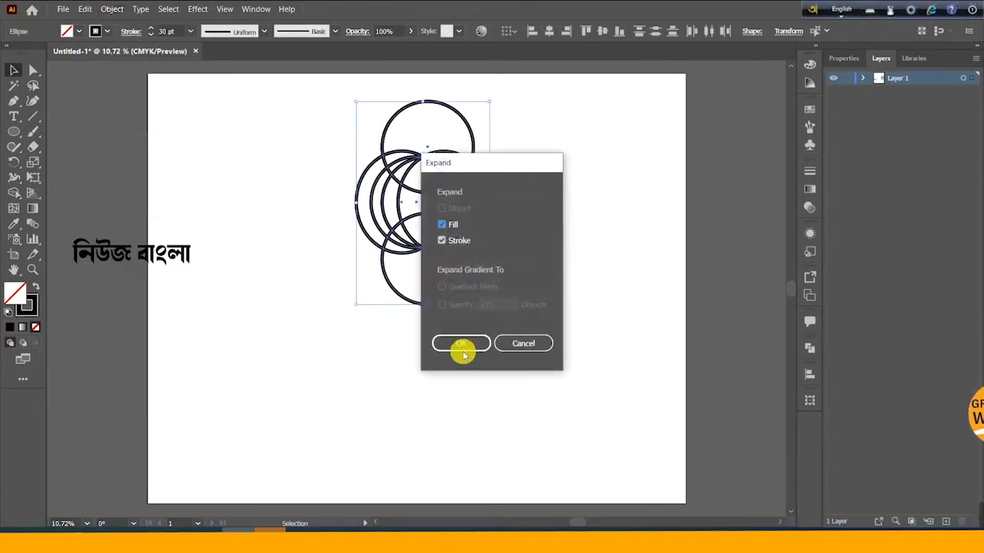
{"action": "left_click", "coordinate": [464, 350]}
Remove the circle segments outside the central globe outline with the Shape Builder tool
{"action": "left_click", "coordinate": [14, 192]}
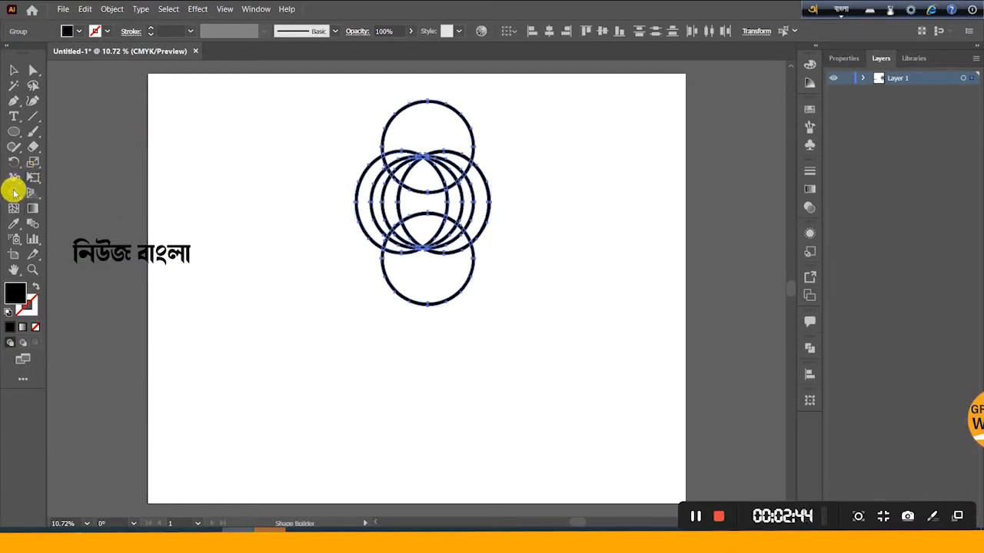
{"action": "left_click", "coordinate": [366, 174]}
{"action": "key", "text": "ctrl+z"}
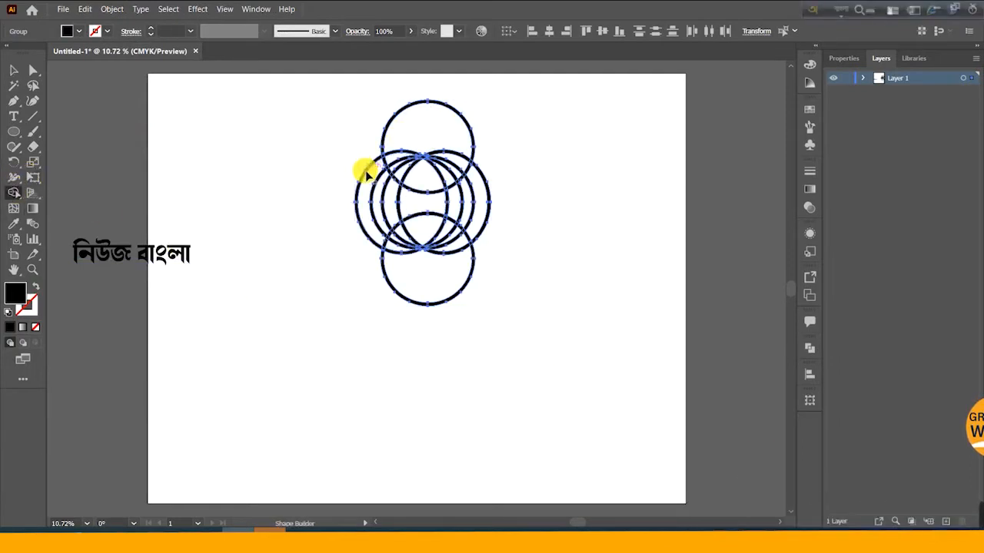
{"action": "left_click_drag", "start_coordinate": [344, 208], "coordinate": [345, 207]}
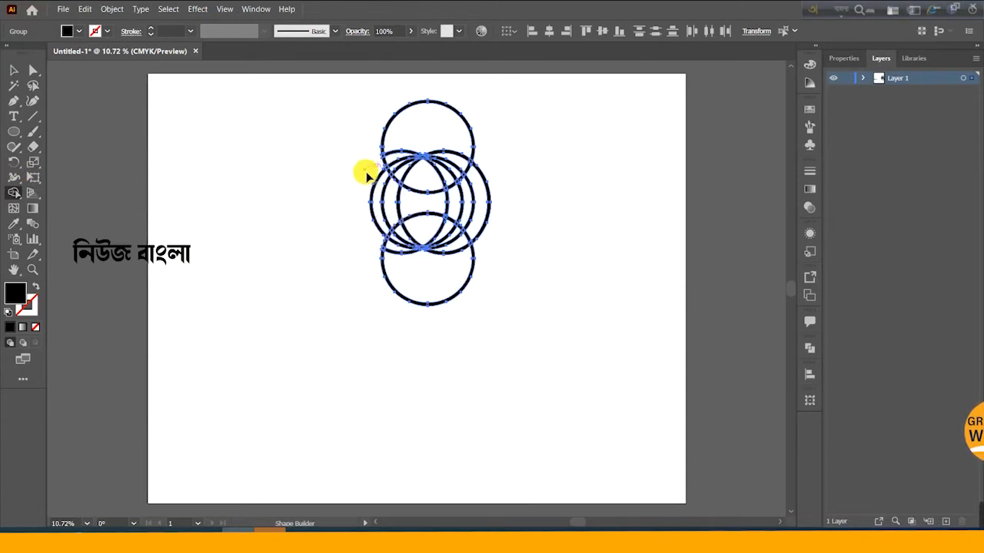
{"action": "left_click", "coordinate": [395, 103], "text": "alt"}
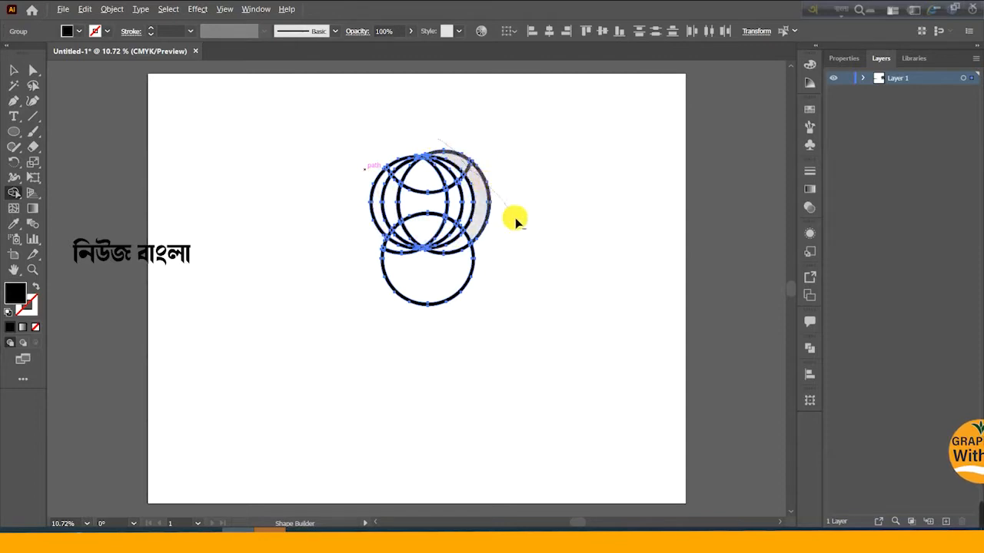
{"action": "left_click_drag", "start_coordinate": [292, 301], "coordinate": [360, 243]}
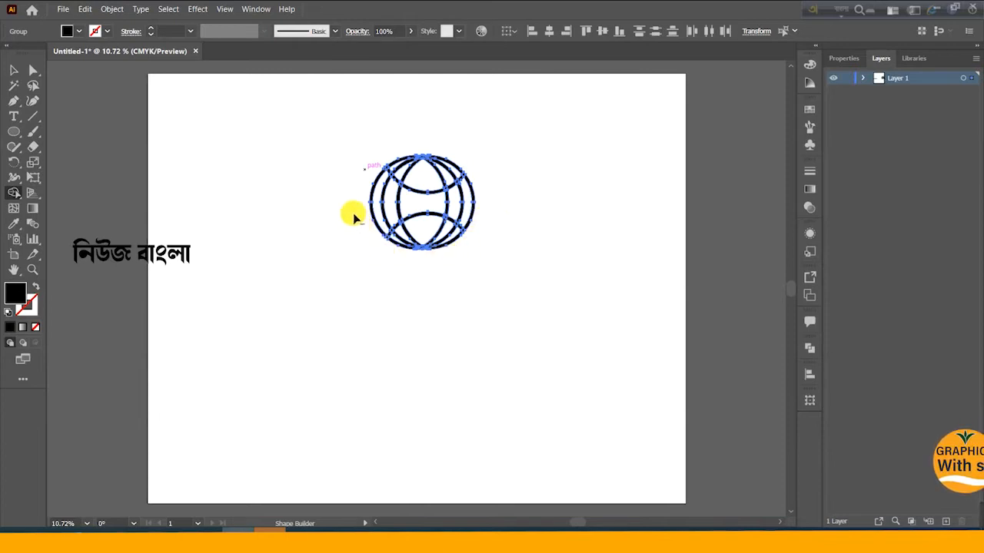
Group the globe pieces and move the globe down and left towards the artboard's middle
{"action": "left_click", "coordinate": [13, 70]}
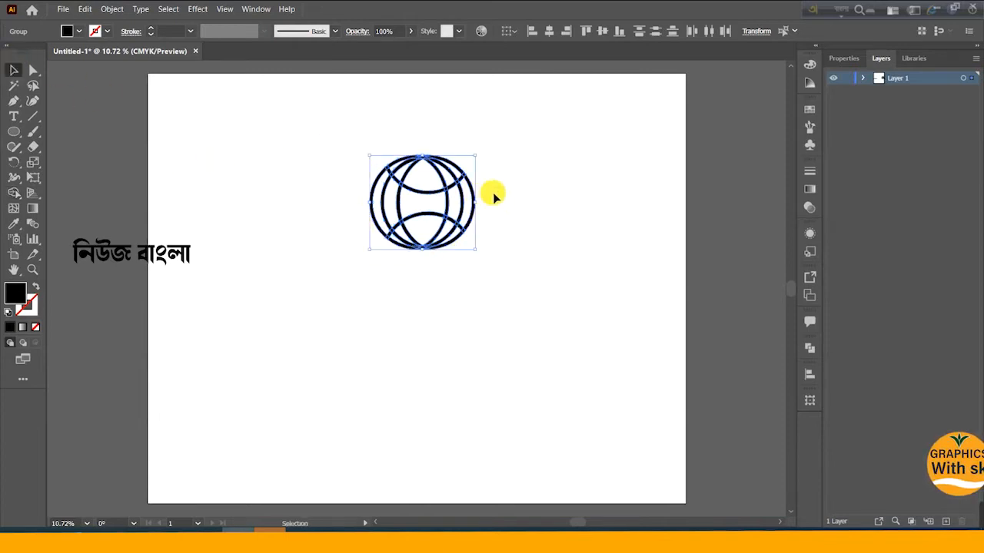
{"action": "left_click", "coordinate": [493, 192]}
{"action": "left_click_drag", "start_coordinate": [450, 211], "coordinate": [398, 254]}
{"action": "key", "text": "ctrl+z"}
{"action": "right_click", "coordinate": [442, 219]}
{"action": "left_click", "coordinate": [466, 295]}
{"action": "left_click", "coordinate": [501, 241]}
{"action": "left_click_drag", "start_coordinate": [469, 195], "coordinate": [416, 260]}
{"action": "left_click", "coordinate": [544, 285]}
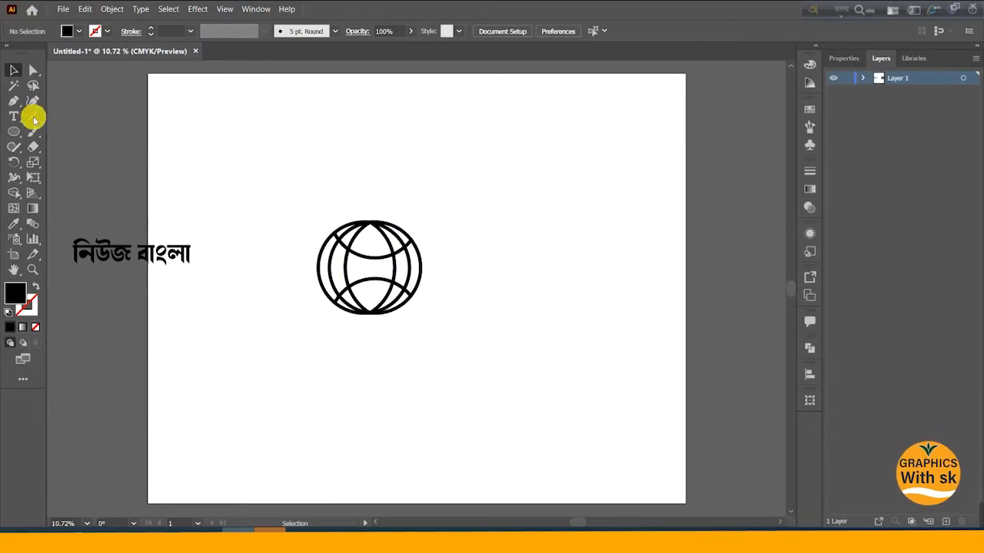
Draw a straight, nearly horizontal line across the globe's middle from edge to edge
{"action": "left_click_drag", "start_coordinate": [318, 266], "coordinate": [422, 267]}
{"action": "key", "text": "c"}
{"action": "key", "text": "v"}
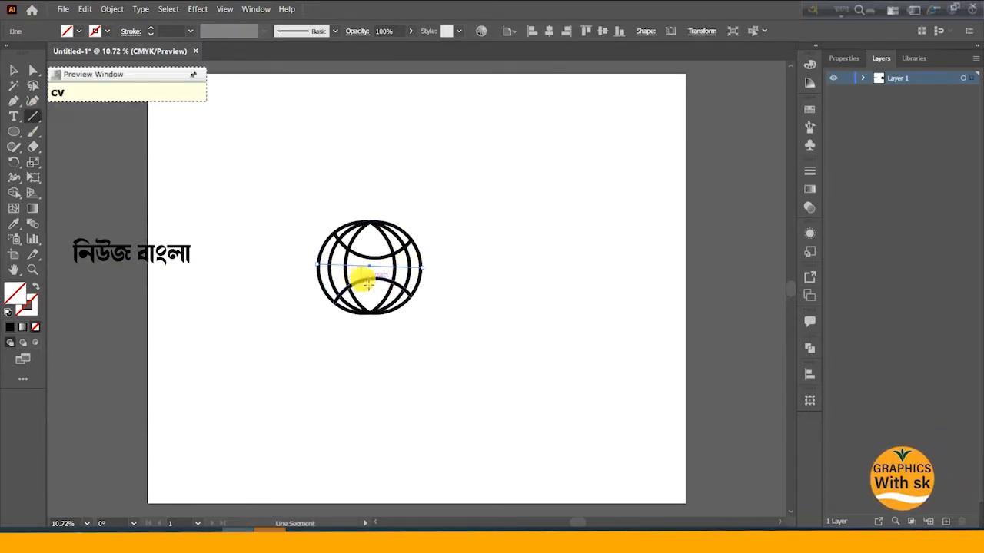
{"action": "left_click", "coordinate": [16, 68]}
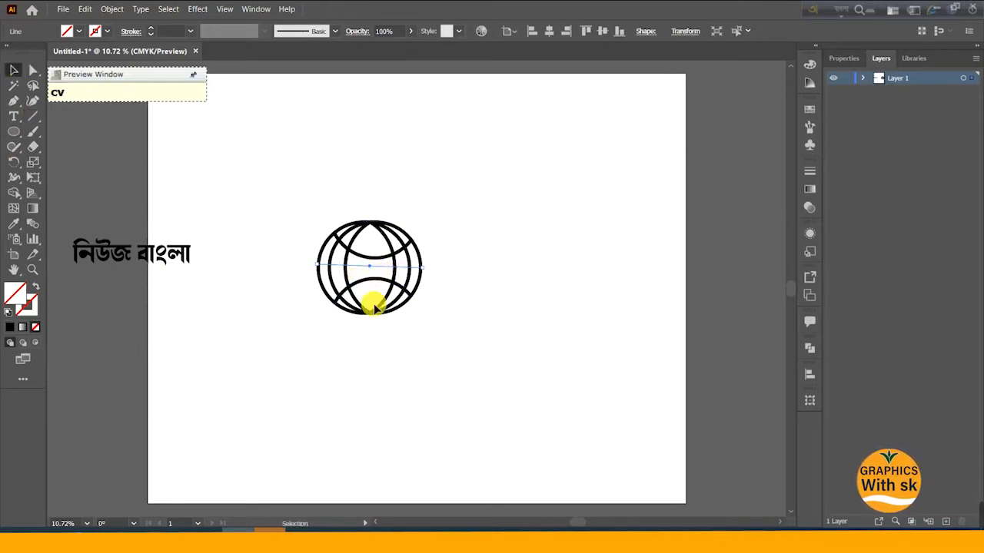
{"action": "left_click_drag", "start_coordinate": [381, 267], "coordinate": [382, 271]}
{"action": "left_click", "coordinate": [465, 291]}
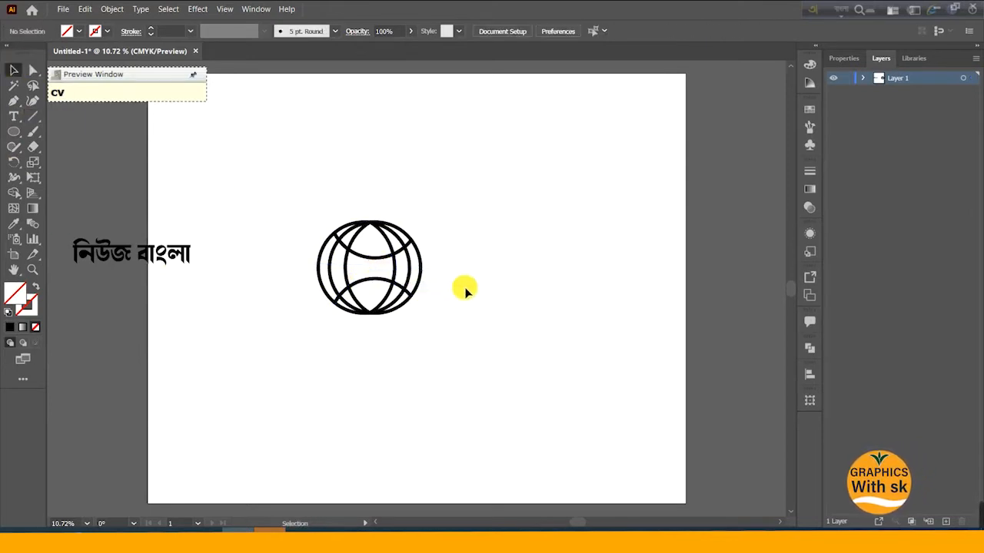
Give the line across the globe a 27 pt black stroke
{"action": "left_click", "coordinate": [401, 267]}
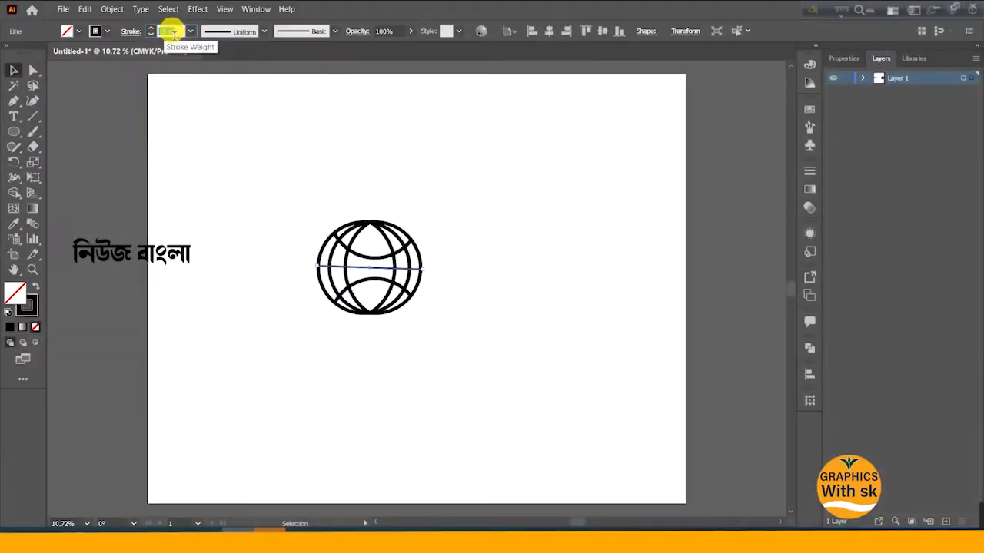
{"action": "left_click", "coordinate": [170, 31]}
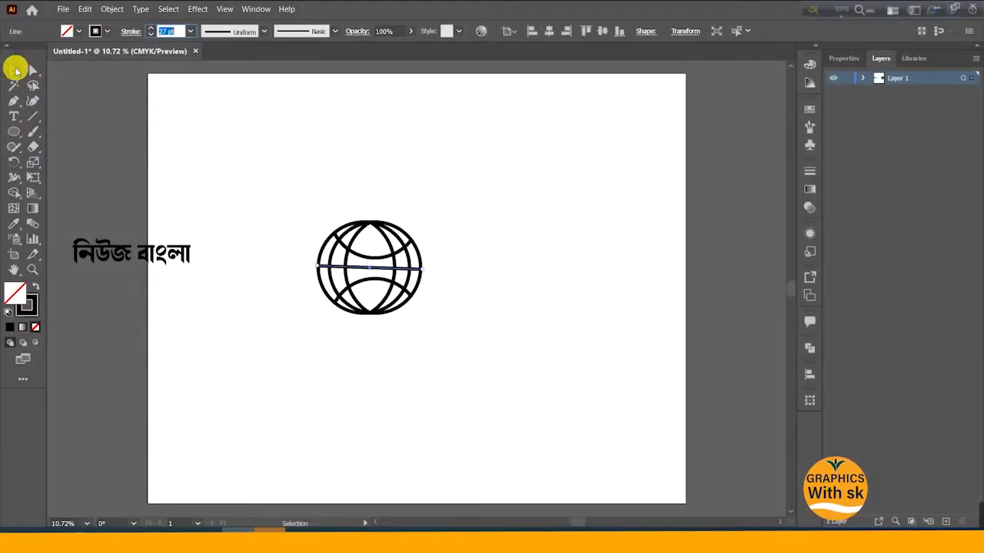
{"action": "left_click", "coordinate": [545, 229]}
Place the text below the globe and shift the globe with its line up and to the right
{"action": "left_click_drag", "start_coordinate": [141, 261], "coordinate": [385, 343]}
{"action": "left_click", "coordinate": [325, 292]}
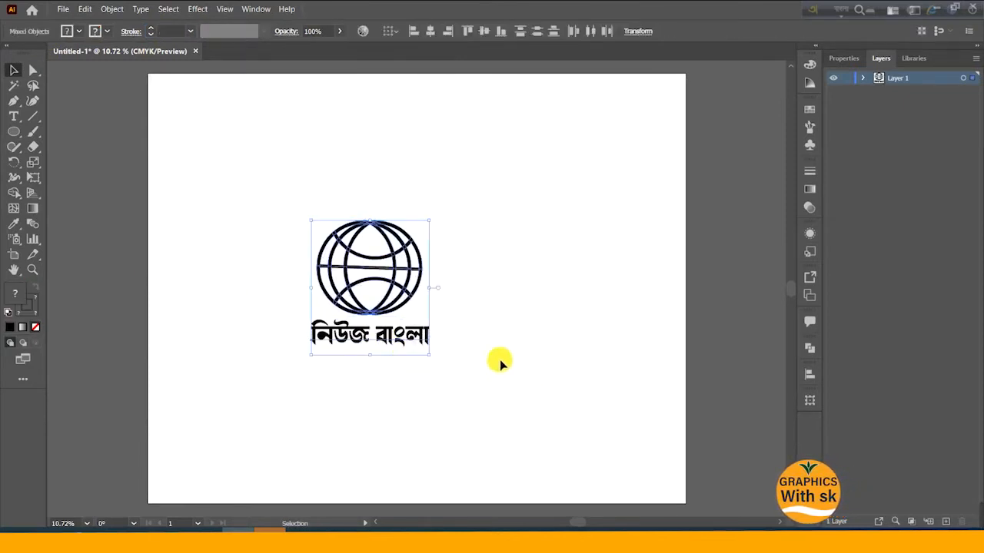
{"action": "left_click_drag", "start_coordinate": [394, 273], "coordinate": [466, 252]}
Align the globe and its middle line to each other's horizontal centre
{"action": "left_click_drag", "start_coordinate": [351, 213], "coordinate": [509, 310]}
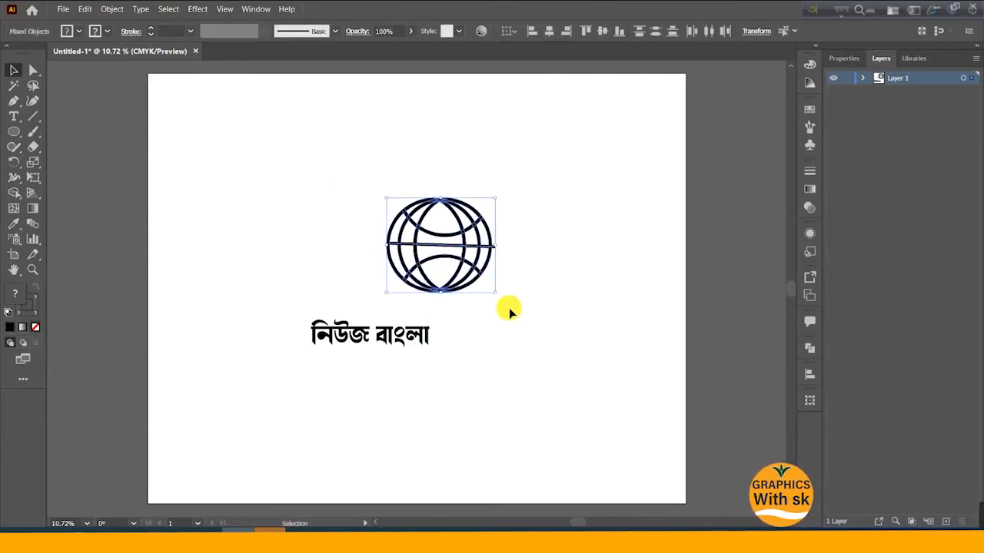
{"action": "left_click", "coordinate": [549, 31]}
{"action": "left_click", "coordinate": [596, 239]}
{"action": "left_click_drag", "start_coordinate": [391, 180], "coordinate": [525, 293]}
{"action": "left_click", "coordinate": [565, 275]}
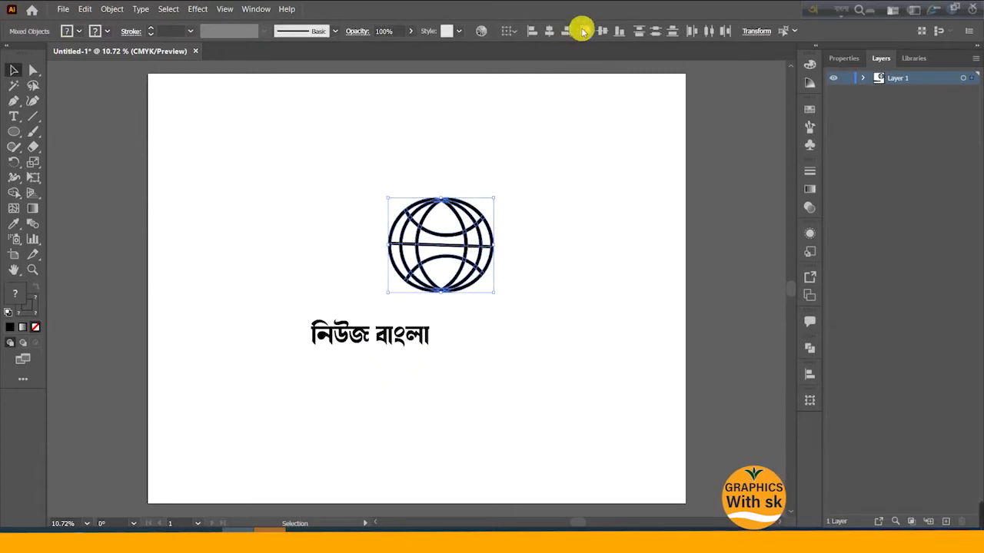
Shift the text left and draw a rounded rectangle over it, slightly larger than the text
{"action": "left_click", "coordinate": [492, 332]}
{"action": "left_click_drag", "start_coordinate": [404, 343], "coordinate": [350, 344]}
{"action": "left_click_drag", "start_coordinate": [15, 131], "coordinate": [66, 151]}
{"action": "left_click", "coordinate": [65, 151]}
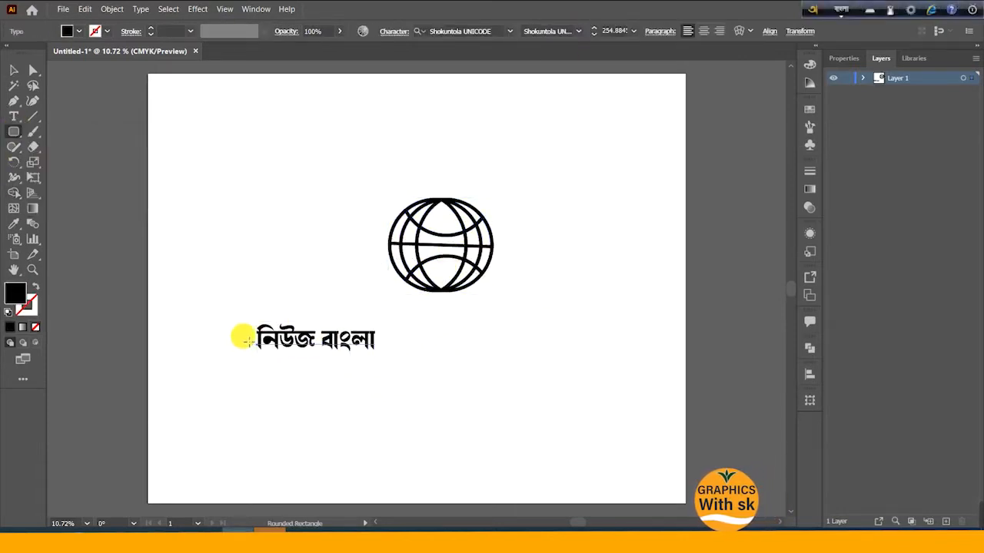
{"action": "mouse_move", "coordinate": [249, 324]}
{"action": "left_mouse_down"}
{"action": "mouse_move", "coordinate": [269, 338]}
{"action": "mouse_move", "coordinate": [381, 357]}
{"action": "left_mouse_up"}
{"action": "left_click", "coordinate": [13, 70]}
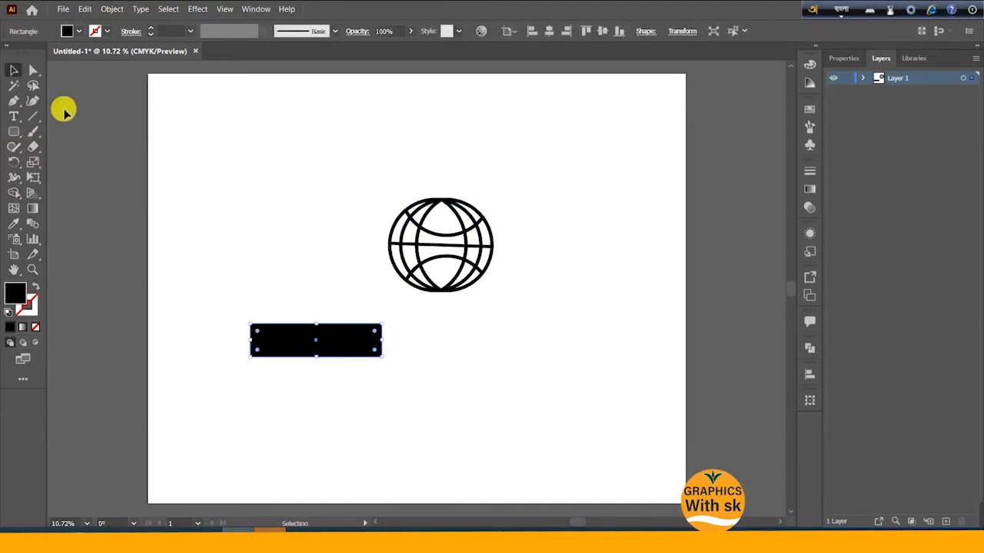
Fill the rounded rectangle with golden yellow
{"action": "double_click", "coordinate": [16, 293]}
{"action": "left_click", "coordinate": [509, 328]}
{"action": "left_click_drag", "start_coordinate": [454, 210], "coordinate": [491, 176]}
{"action": "left_click", "coordinate": [628, 185]}
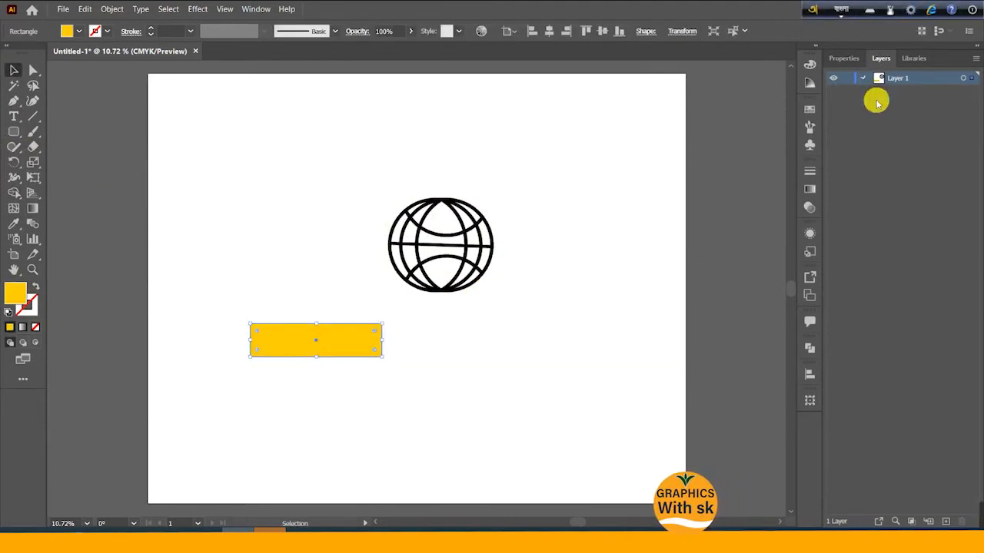
Stack the yellow rectangle behind the text and reshape it into a slightly taller, fully rounded pill
{"action": "left_click", "coordinate": [863, 78]}
{"action": "left_click_drag", "start_coordinate": [917, 92], "coordinate": [931, 136]}
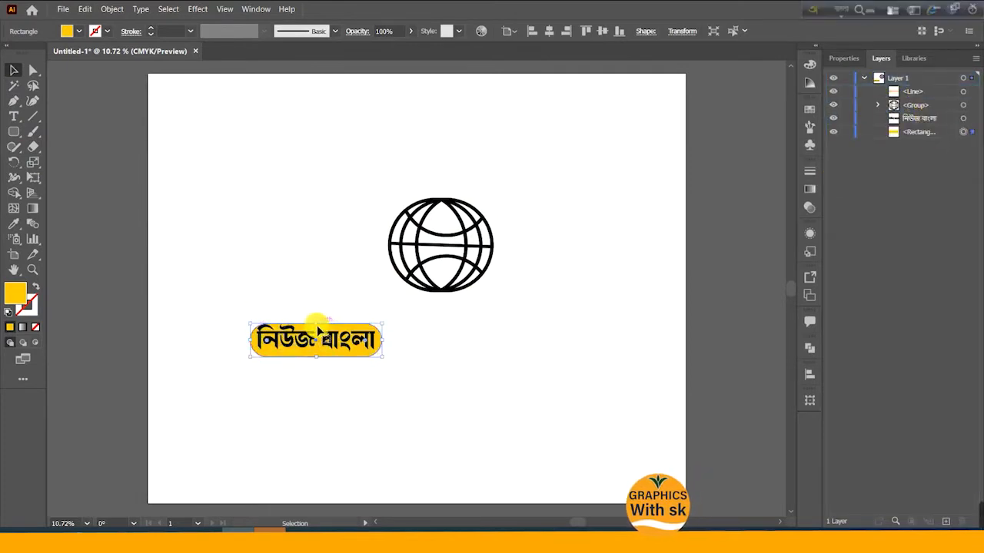
{"action": "left_click", "coordinate": [313, 363]}
{"action": "left_click_drag", "start_coordinate": [314, 364], "coordinate": [331, 336]}
Group the text with the yellow pill and place the group in front of the globe, across its middle
{"action": "right_click", "coordinate": [331, 335]}
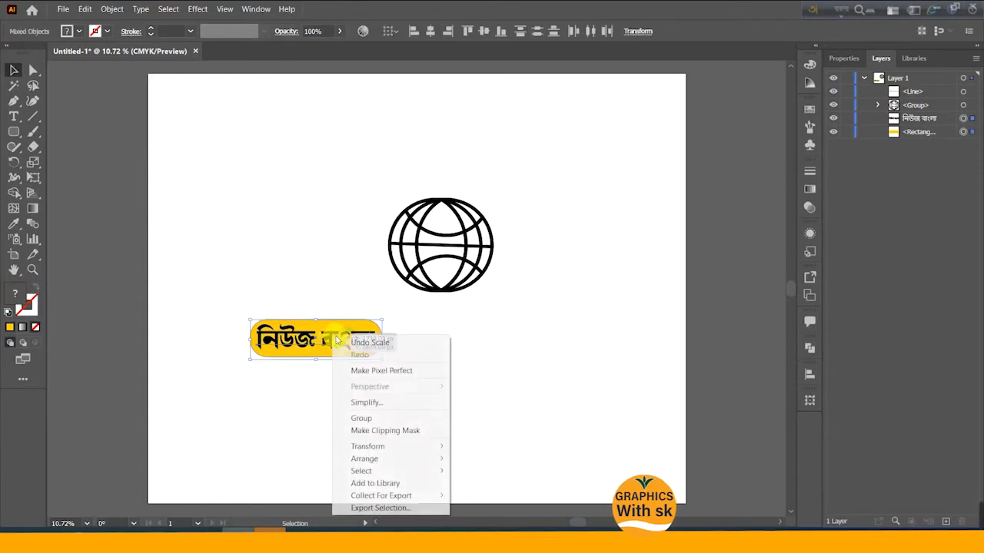
{"action": "left_click", "coordinate": [377, 417]}
{"action": "left_click_drag", "start_coordinate": [351, 377], "coordinate": [461, 347]}
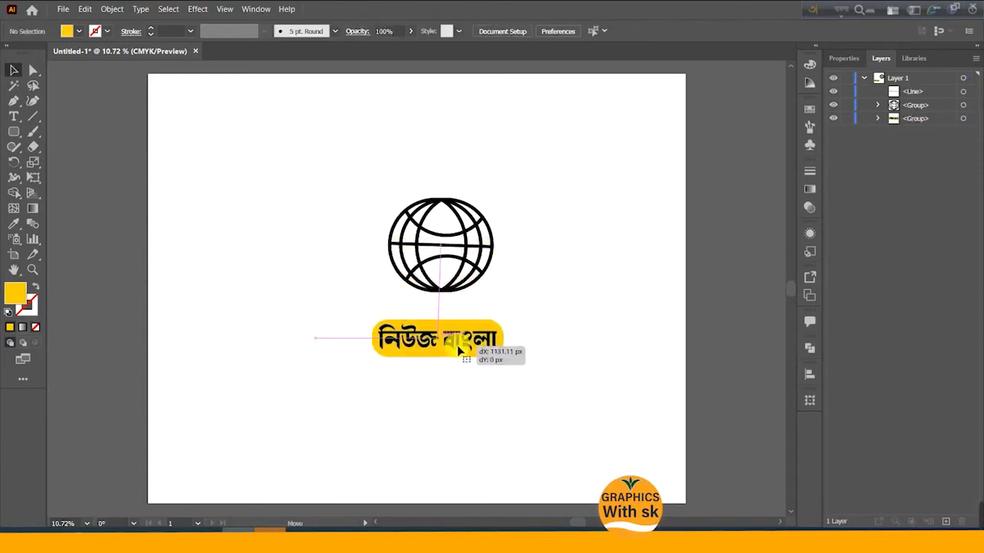
{"action": "left_click_drag", "start_coordinate": [900, 122], "coordinate": [900, 86]}
{"action": "left_click_drag", "start_coordinate": [459, 353], "coordinate": [451, 239]}
Narrow the yellow text badge so it extends only slightly beyond both sides of the globe
{"action": "left_click_drag", "start_coordinate": [378, 251], "coordinate": [388, 252]}
{"action": "left_click", "coordinate": [468, 273]}
{"action": "left_click_drag", "start_coordinate": [494, 255], "coordinate": [485, 249]}
{"action": "left_click", "coordinate": [545, 295]}
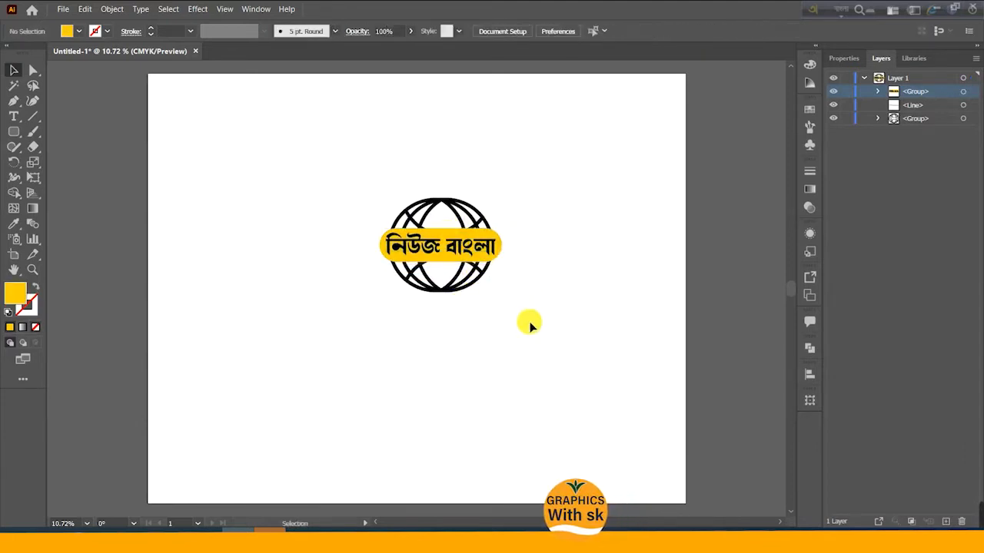
Stretch the globe upward to make it slightly taller
{"action": "left_click", "coordinate": [445, 199]}
{"action": "left_click_drag", "start_coordinate": [445, 199], "coordinate": [437, 185]}
{"action": "left_click", "coordinate": [536, 219]}
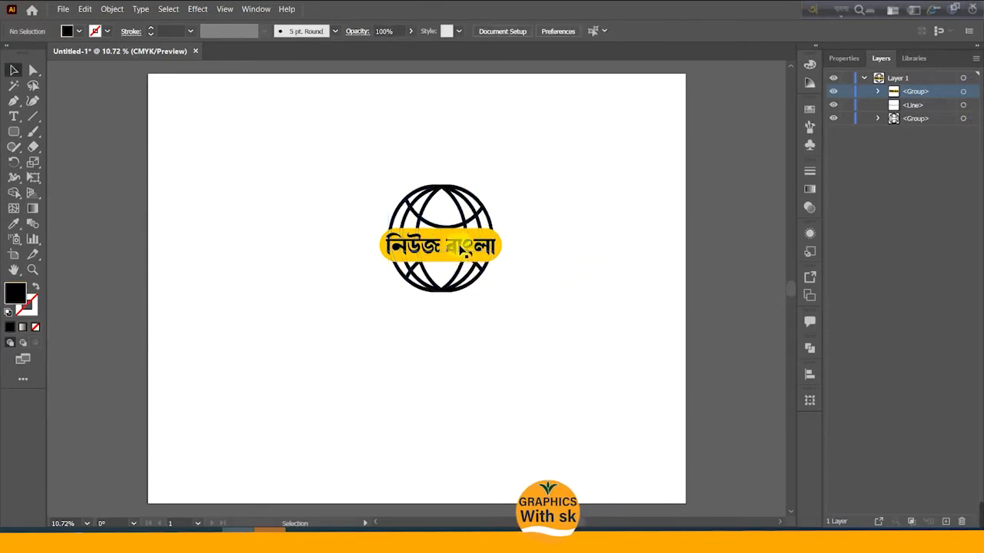
Move the yellow text badge off the globe to its lower left and ungroup it
{"action": "left_click_drag", "start_coordinate": [453, 243], "coordinate": [331, 352]}
{"action": "right_click", "coordinate": [459, 271]}
{"action": "left_click", "coordinate": [495, 365]}
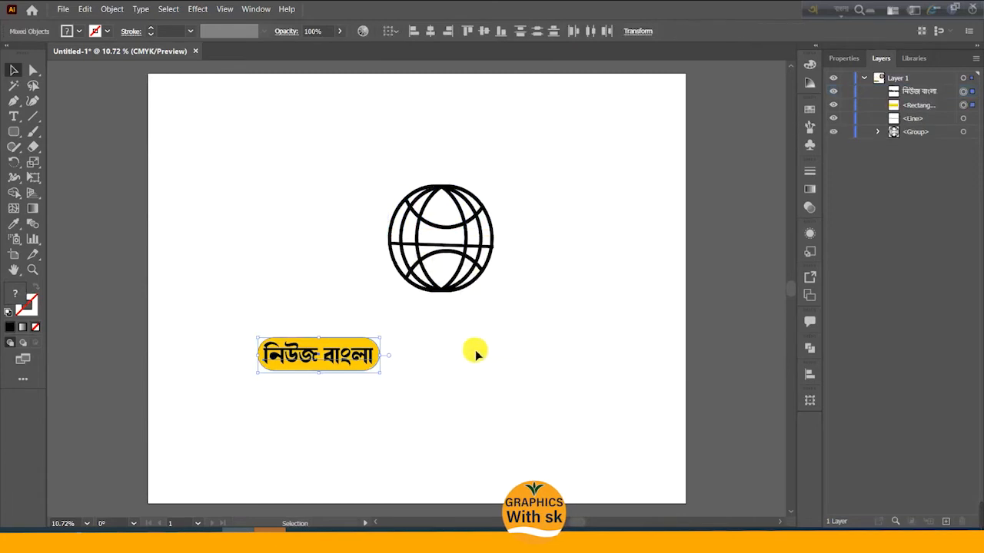
Ungroup the globe into its separate line pieces and deselect them
{"action": "left_click", "coordinate": [474, 346]}
{"action": "left_click_drag", "start_coordinate": [438, 248], "coordinate": [442, 221]}
{"action": "right_click", "coordinate": [446, 260]}
{"action": "left_click", "coordinate": [487, 348]}
{"action": "left_click", "coordinate": [487, 342]}
{"action": "left_click", "coordinate": [537, 320]}
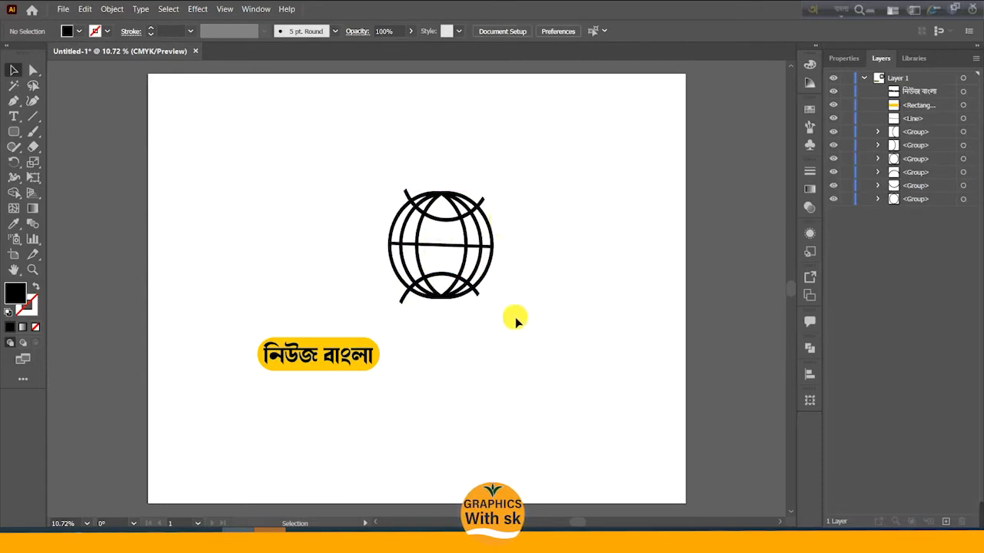
Flatten the globe's lower arc so its ends stay inside the round outline
{"action": "left_click", "coordinate": [446, 293]}
{"action": "left_click_drag", "start_coordinate": [454, 296], "coordinate": [448, 281]}
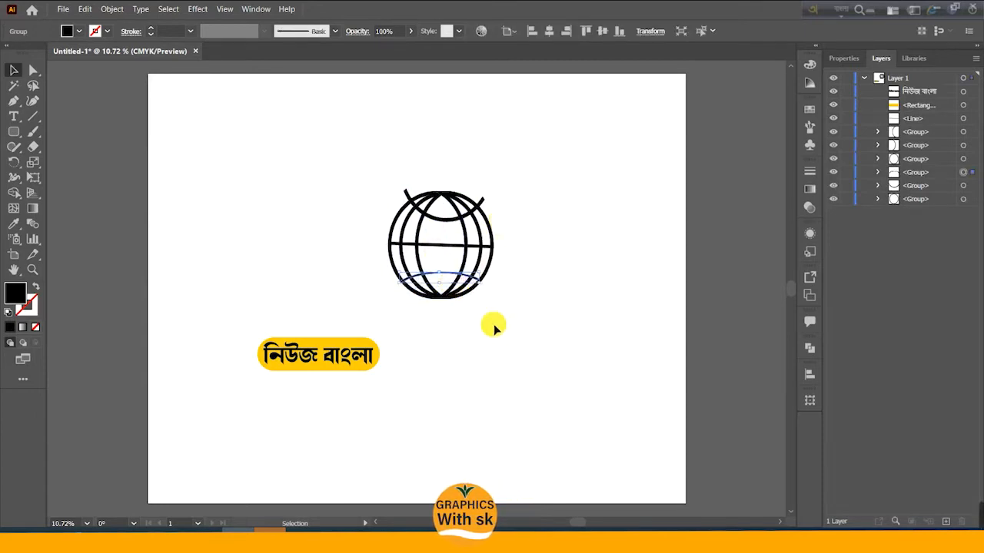
{"action": "left_click", "coordinate": [494, 325]}
Flatten the globe's upper arc and shift it down so its ends meet the round outline
{"action": "left_click", "coordinate": [482, 206]}
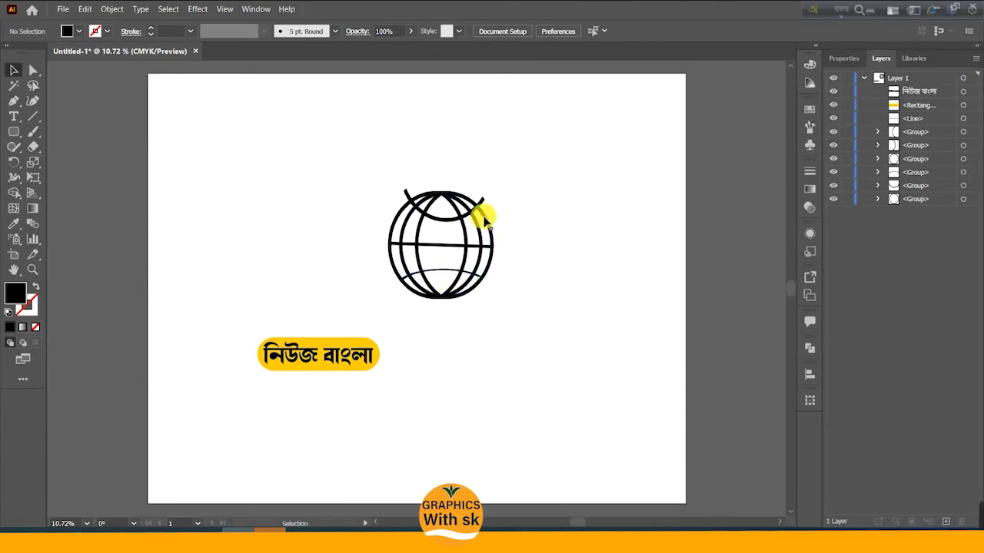
{"action": "left_click_drag", "start_coordinate": [448, 192], "coordinate": [448, 206]}
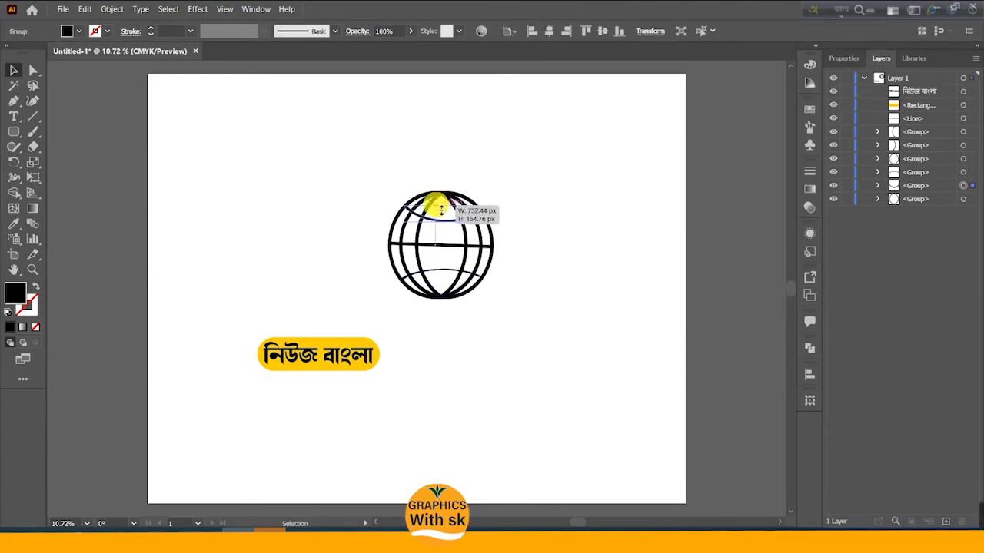
{"action": "left_click", "coordinate": [562, 220]}
{"action": "left_click", "coordinate": [408, 217]}
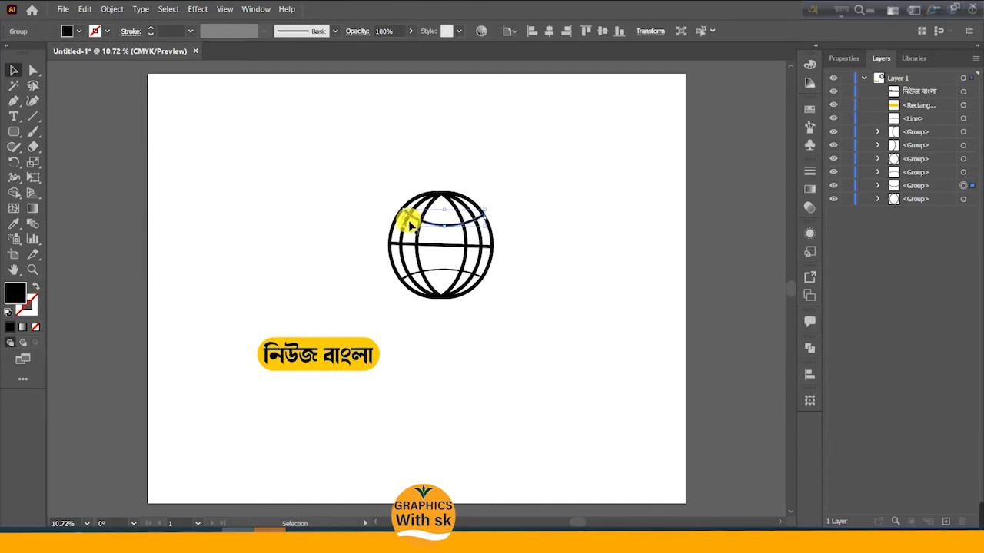
{"action": "left_click", "coordinate": [561, 219]}
Swap fill and stroke on the lower and upper arcs, set the upper arc's stroke to 10 pt, and decline sending the error report
{"action": "left_click", "coordinate": [450, 274]}
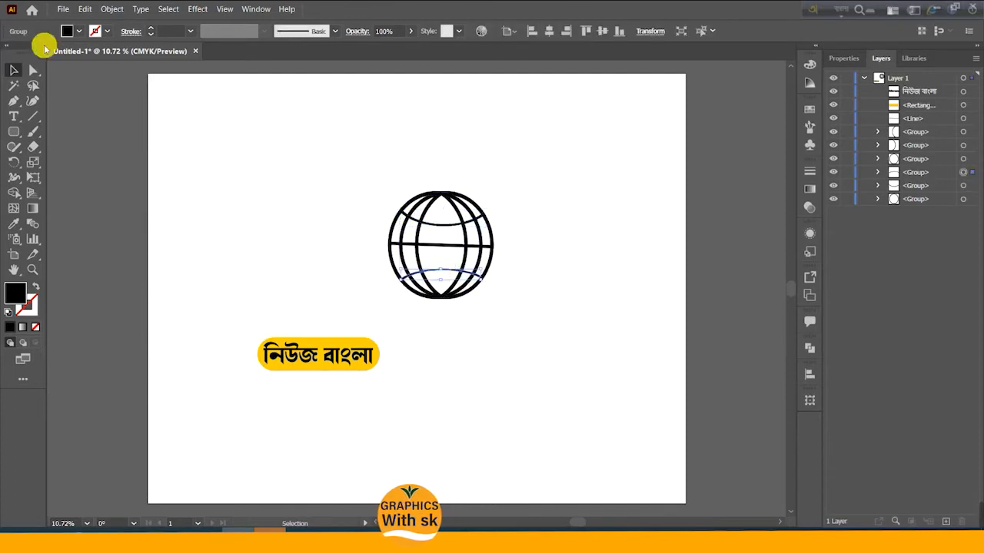
{"action": "left_click", "coordinate": [37, 289]}
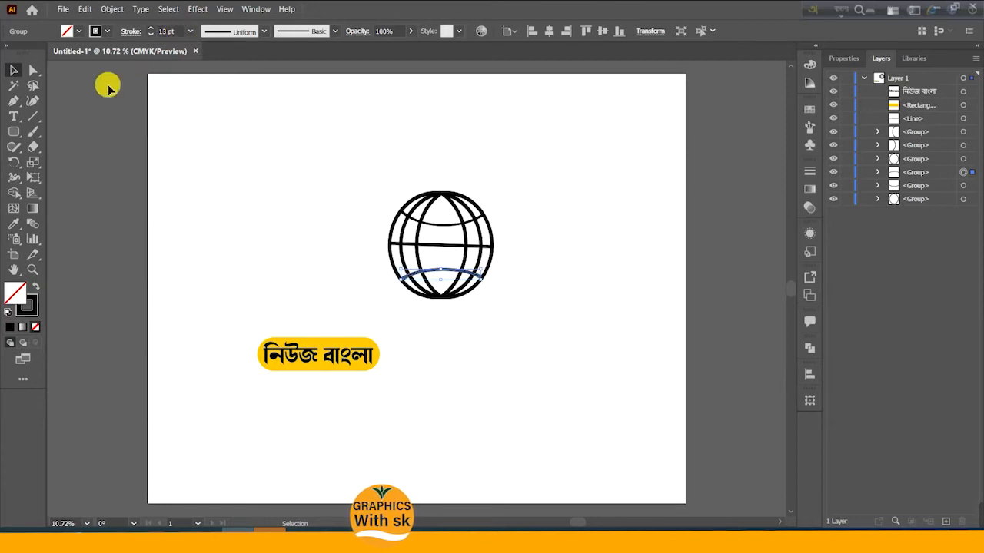
{"action": "left_click", "coordinate": [417, 219]}
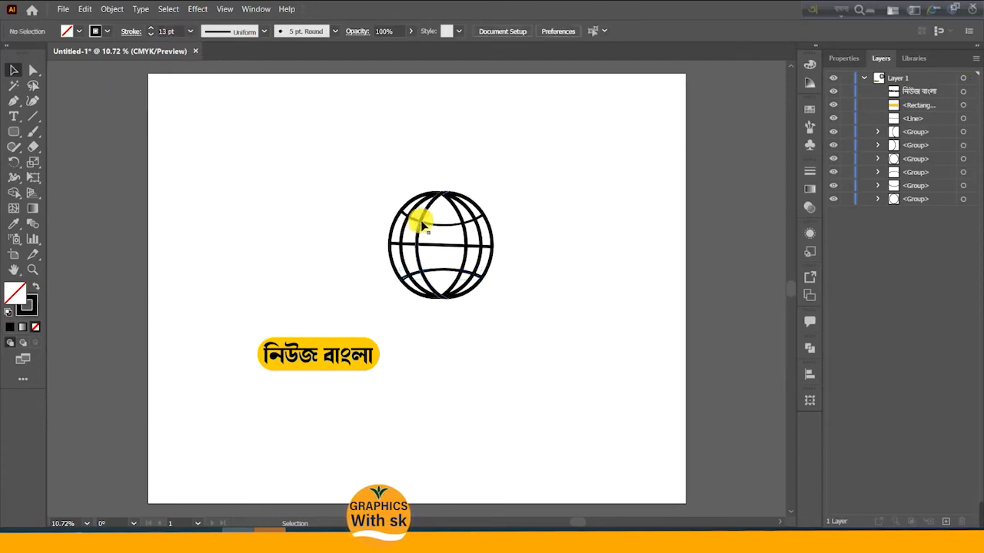
{"action": "left_click", "coordinate": [40, 289]}
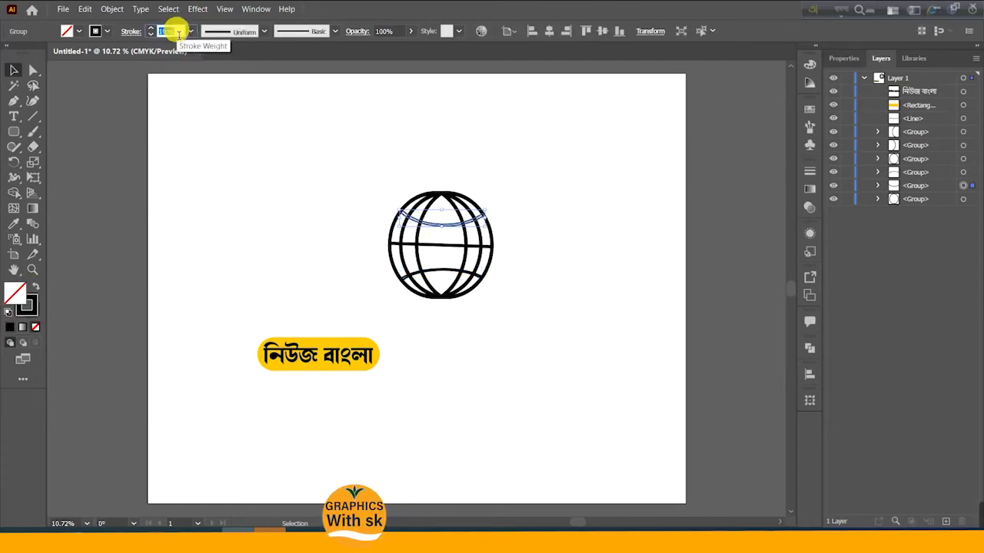
{"action": "type", "text": "10"}
{"action": "key", "text": "Return"}
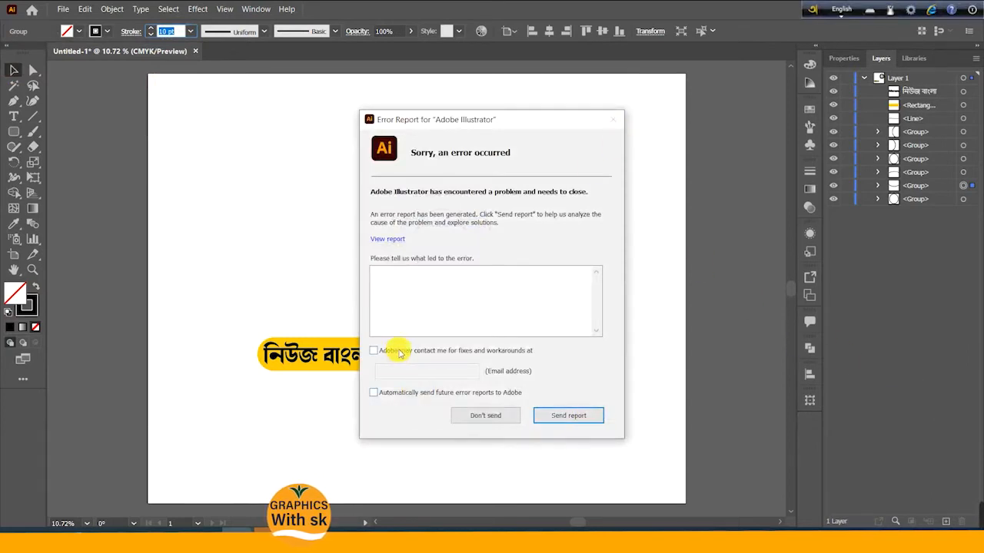
{"action": "left_click", "coordinate": [485, 415]}
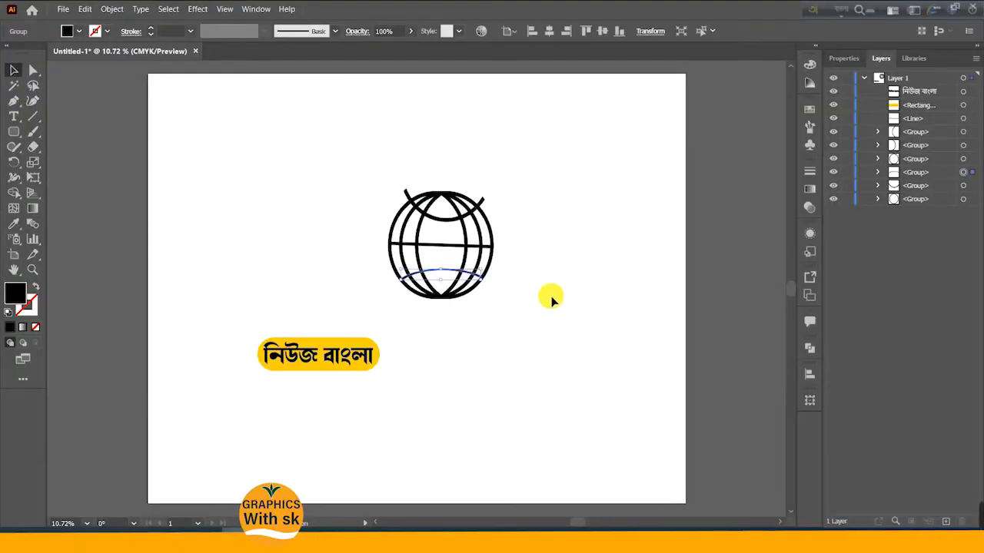
Flatten the globe's upper arc again and fit its ends to the round outline
{"action": "left_click", "coordinate": [446, 219]}
{"action": "left_click_drag", "start_coordinate": [450, 198], "coordinate": [436, 203]}
{"action": "left_click", "coordinate": [519, 246]}
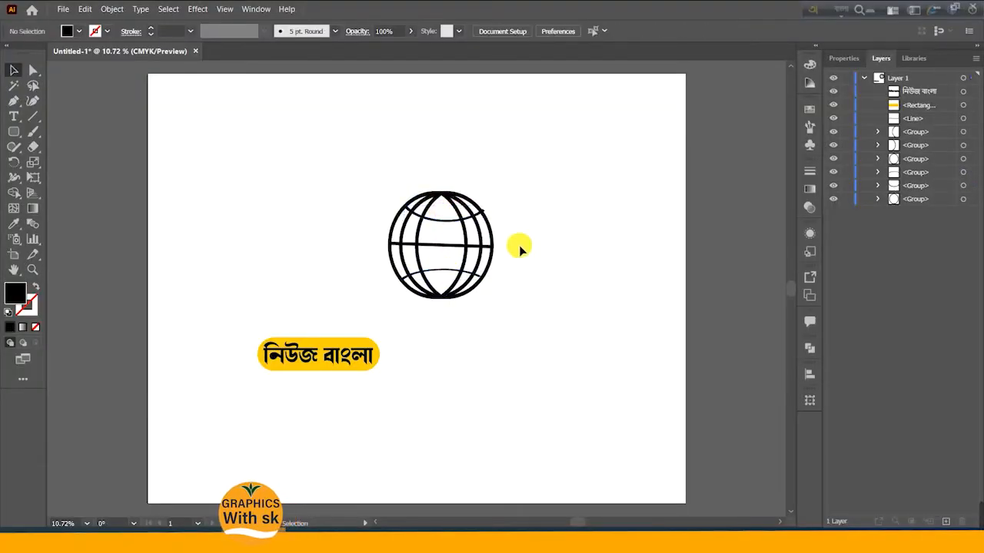
{"action": "left_click", "coordinate": [411, 220]}
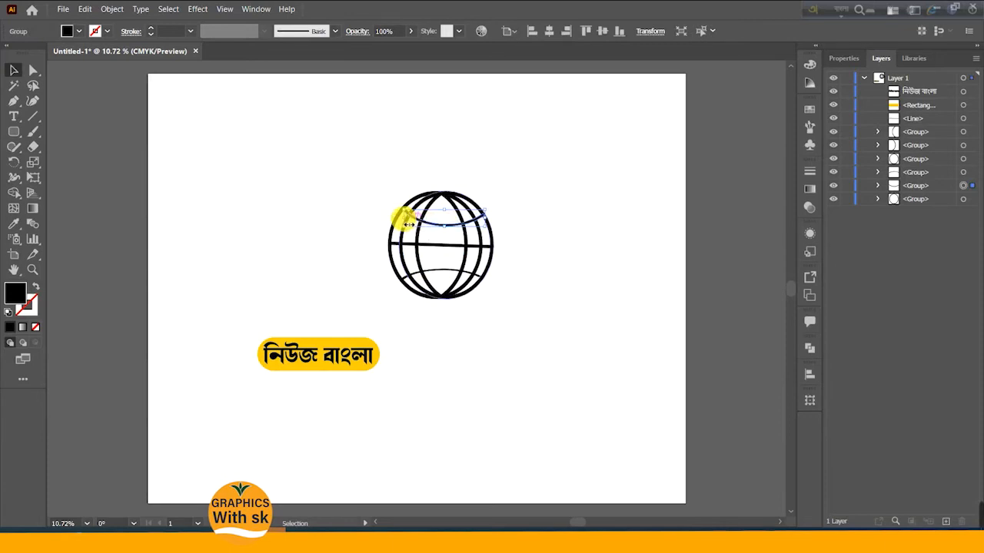
Swap fill and stroke on the lower and upper arcs, giving the upper arc a 10 pt stroke
{"action": "left_click", "coordinate": [439, 270]}
{"action": "left_click", "coordinate": [36, 285]}
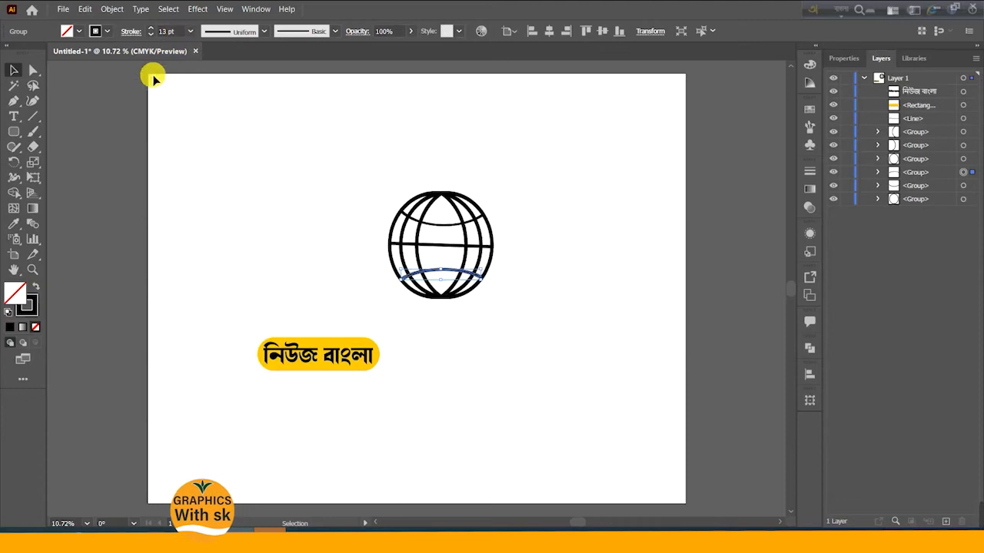
{"action": "left_click", "coordinate": [433, 223]}
{"action": "left_click", "coordinate": [36, 285]}
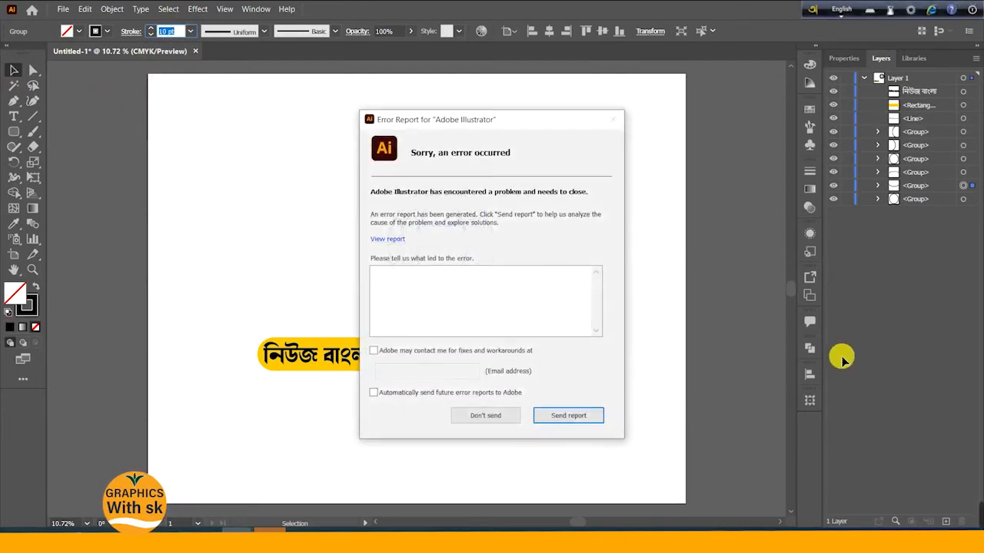
{"action": "left_click", "coordinate": [374, 350]}
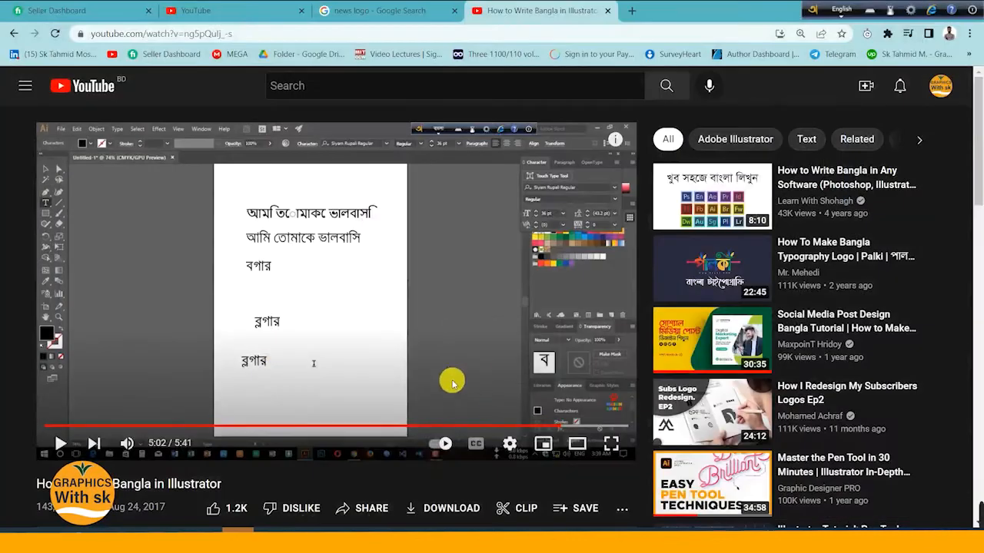
{"action": "mouse_move", "coordinate": [736, 522]}
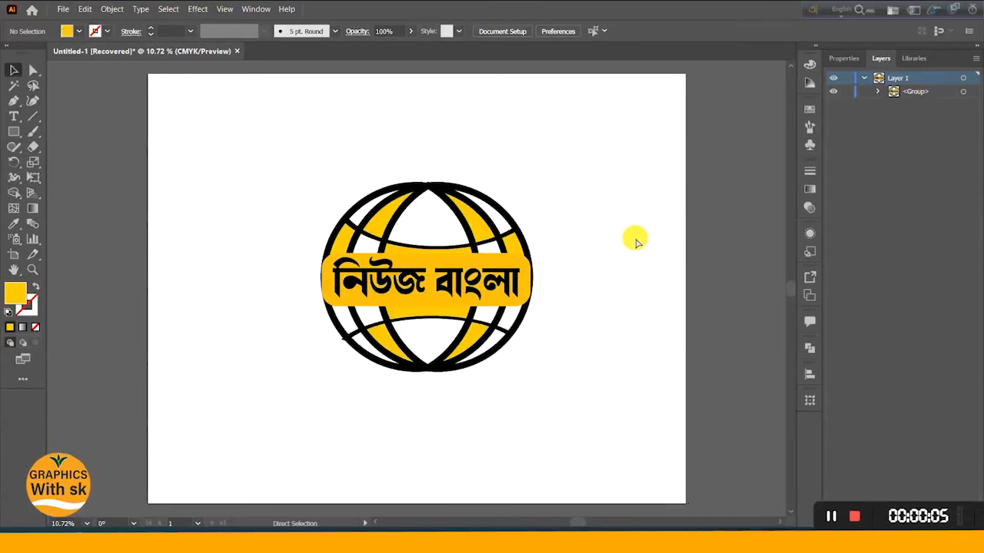
Undo the recovered logo's edits back to the unfilled line globe with the text badge below it
{"action": "key", "text": "ctrl+a"}
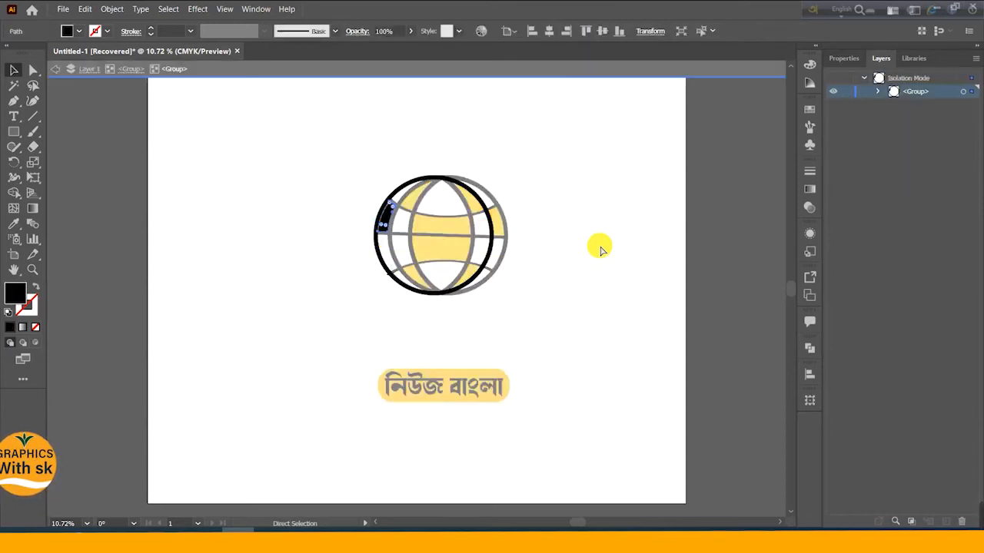
{"action": "key", "text": "ctrl+z"}
{"action": "key", "text": "ctrl+z"}
{"action": "key", "text": "ctrl+z"}
{"action": "key", "text": "ctrl+z"}
{"action": "key", "text": "ctrl+z"}
{"action": "key", "text": "ctrl+z"}
{"action": "key", "text": "ctrl+z"}
{"action": "key", "text": "ctrl+z"}
{"action": "key", "text": "ctrl+z"}
{"action": "key", "text": "ctrl+z"}
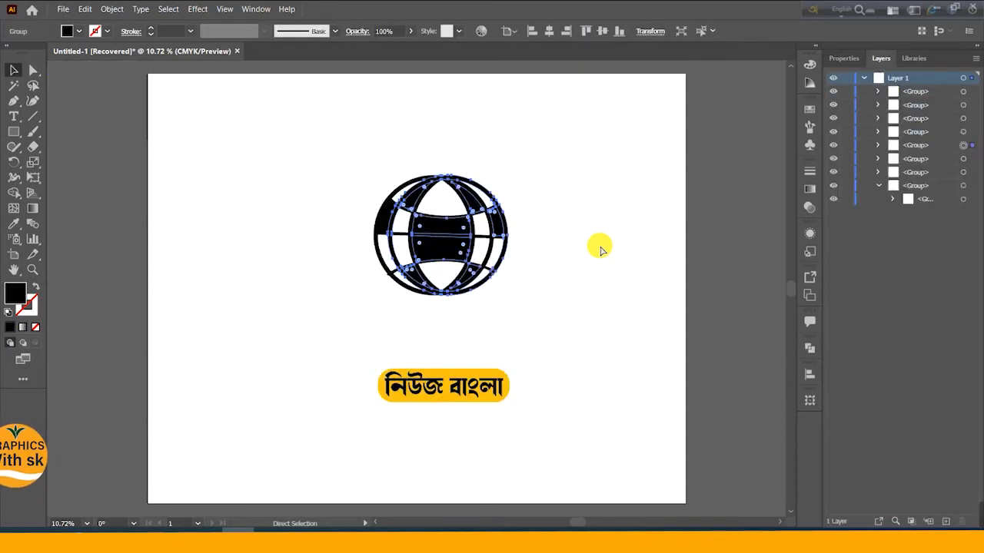
{"action": "key", "text": "ctrl+z"}
{"action": "key", "text": "ctrl+z"}
{"action": "key", "text": "ctrl+z"}
{"action": "key", "text": "ctrl+z"}
{"action": "key", "text": "ctrl+z"}
{"action": "key", "text": "ctrl+z"}
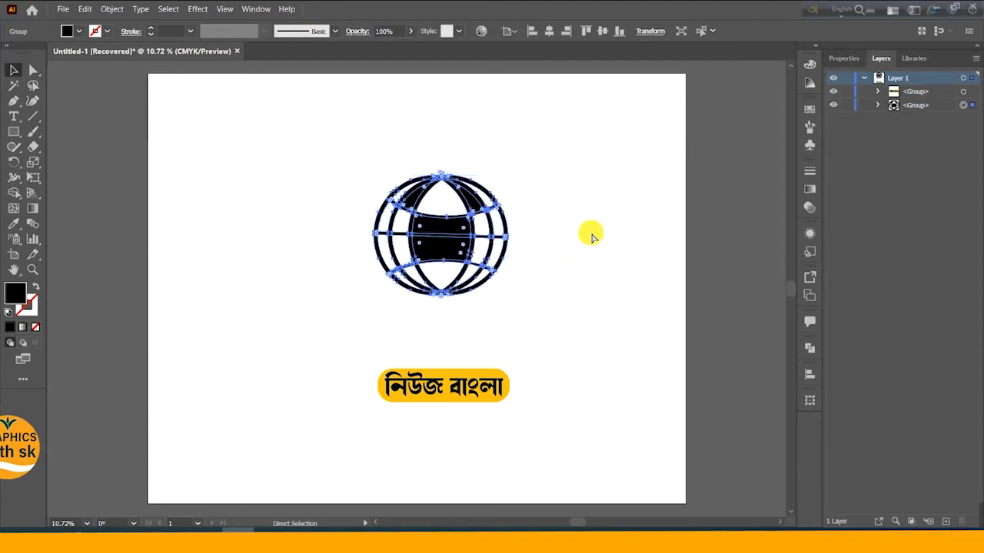
{"action": "left_click", "coordinate": [589, 236]}
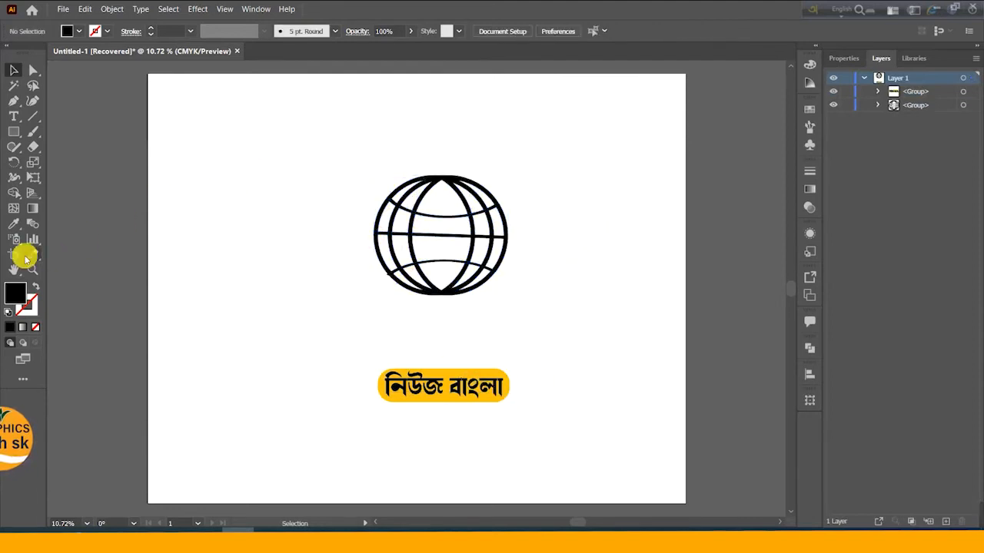
Select the whole globe group and expand it into editable shapes
{"action": "mouse_move", "coordinate": [960, 502]}
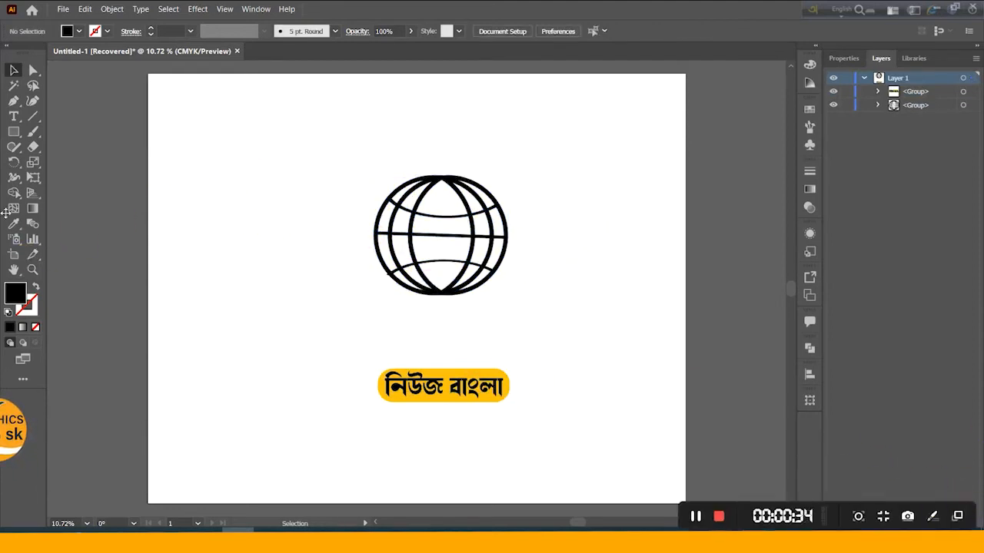
{"action": "left_click_drag", "start_coordinate": [336, 157], "coordinate": [498, 290]}
{"action": "left_click", "coordinate": [112, 10]}
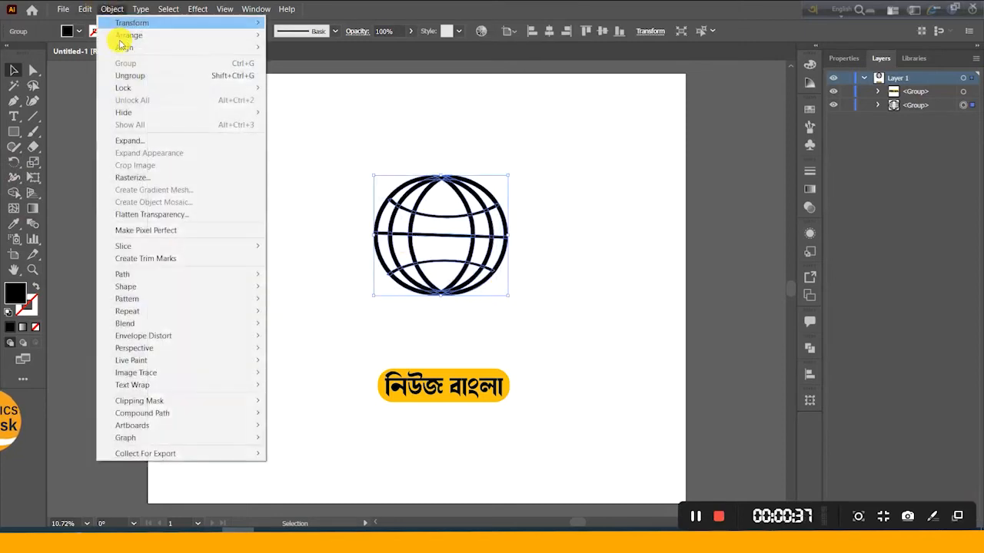
{"action": "left_click", "coordinate": [132, 141]}
{"action": "left_click", "coordinate": [111, 9]}
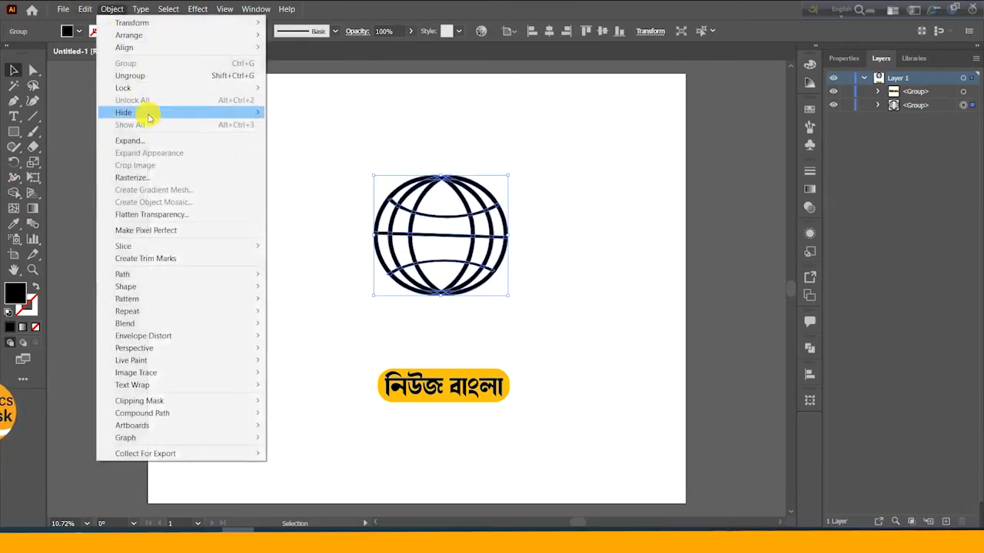
{"action": "left_click", "coordinate": [133, 141]}
Fill alternating cells and the central band of the globe in black with the Shape Builder
{"action": "left_click", "coordinate": [14, 192]}
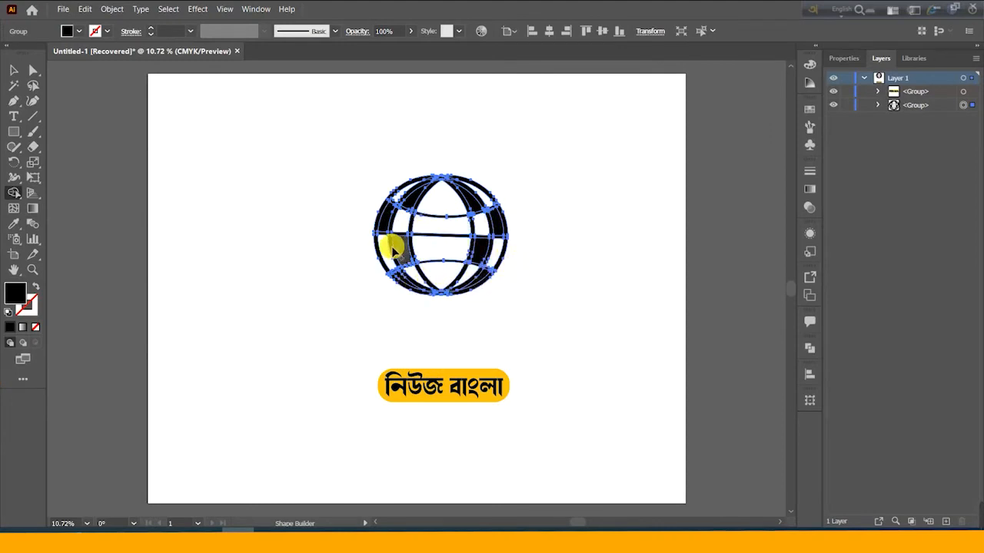
{"action": "left_click", "coordinate": [451, 232]}
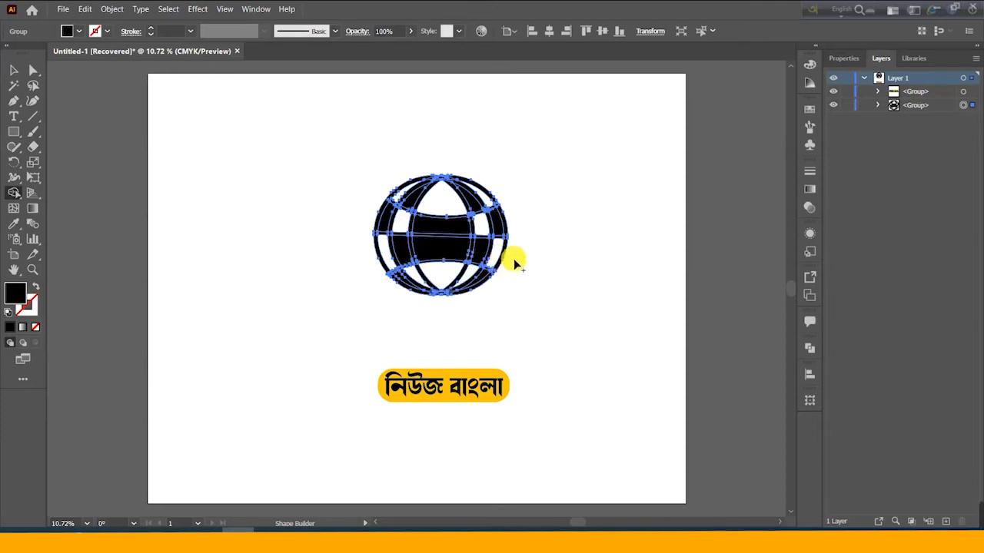
{"action": "key", "text": "v"}
{"action": "left_click", "coordinate": [531, 358]}
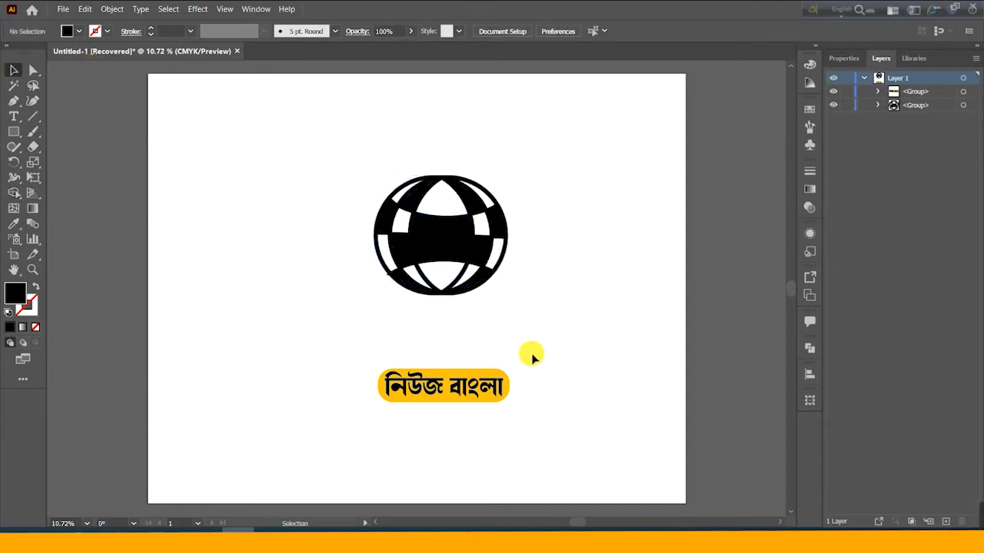
Isolate the globe's nested group, draw a small black rectangle to the globe's upper left, and leave isolation mode
{"action": "double_click", "coordinate": [453, 248]}
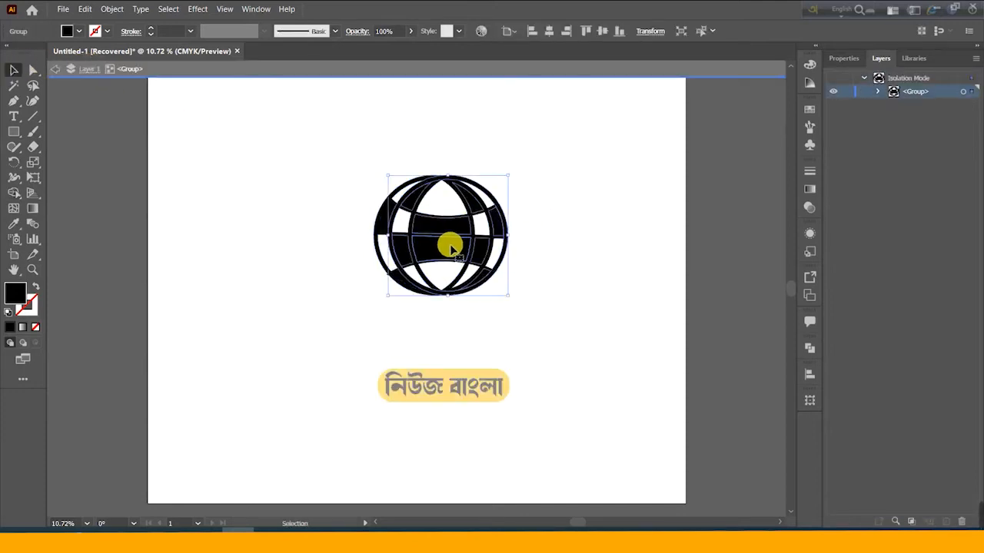
{"action": "double_click", "coordinate": [452, 249]}
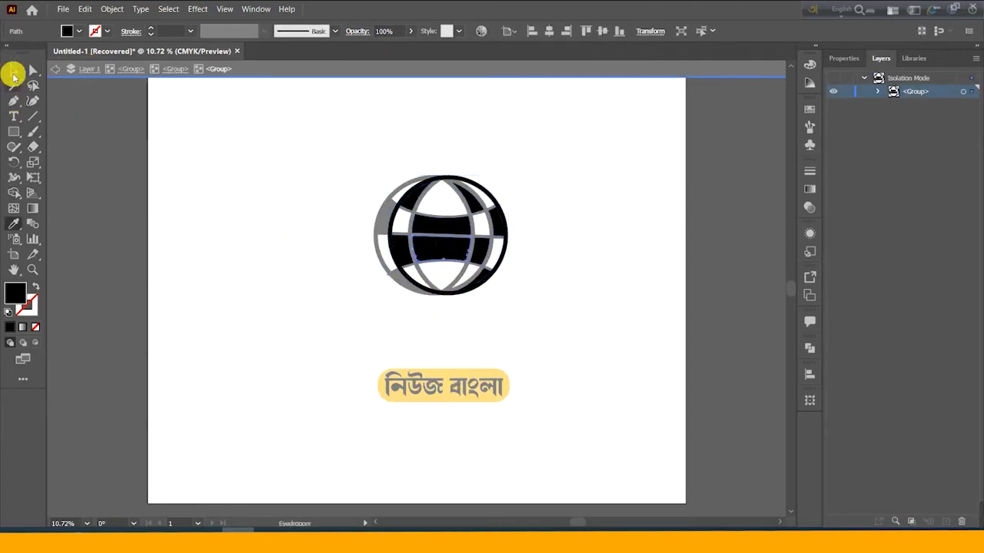
{"action": "left_click_drag", "start_coordinate": [196, 132], "coordinate": [229, 170]}
{"action": "left_click", "coordinate": [13, 69]}
{"action": "left_click", "coordinate": [251, 176]}
{"action": "double_click", "coordinate": [251, 176]}
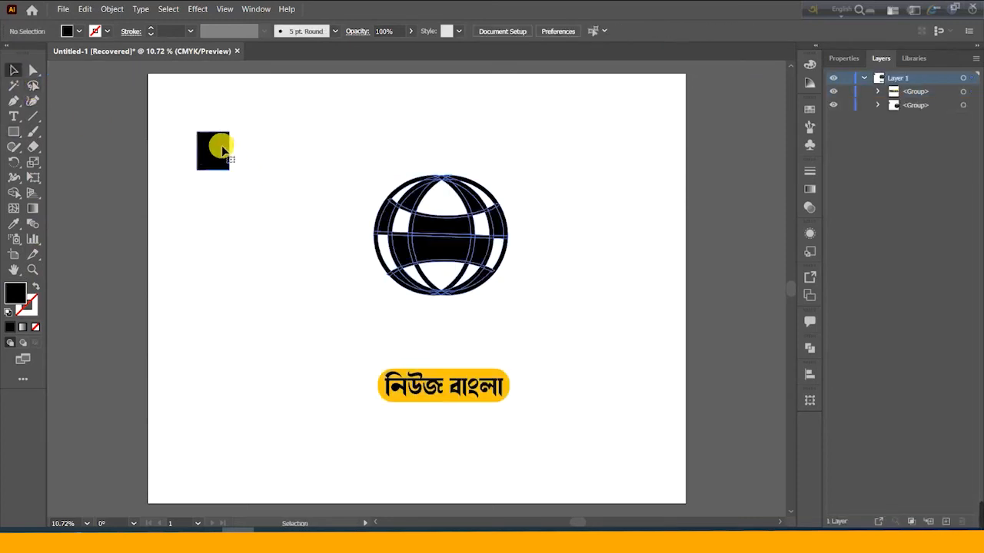
Isolate the small rectangle, recolour its fill to a saturated golden yellow, and leave isolation mode
{"action": "left_click", "coordinate": [219, 148]}
{"action": "double_click", "coordinate": [215, 149]}
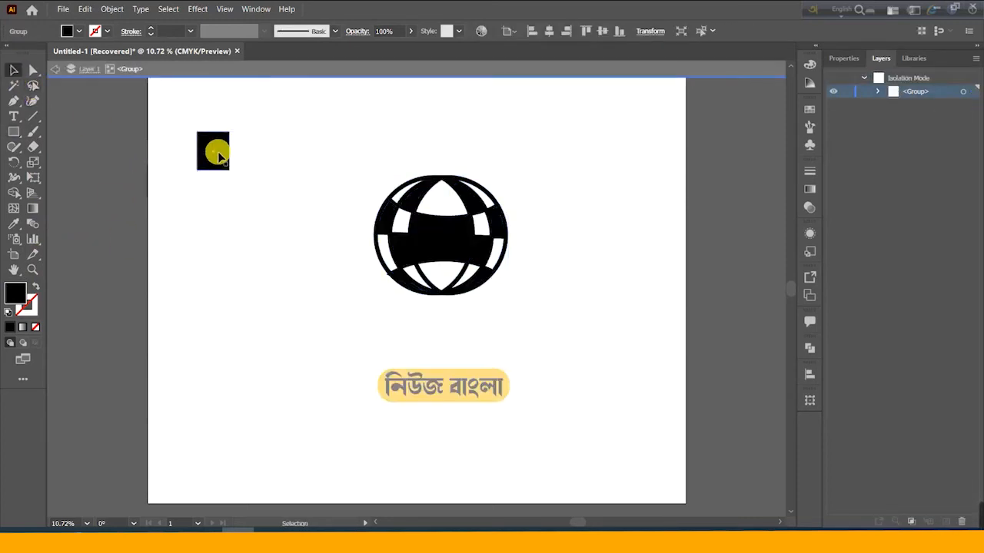
{"action": "double_click", "coordinate": [222, 148]}
{"action": "double_click", "coordinate": [12, 293]}
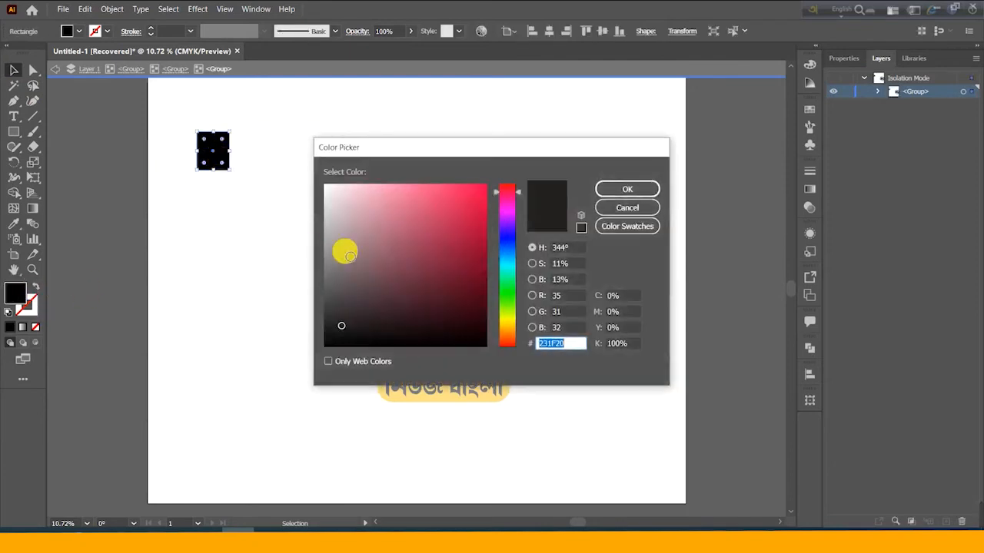
{"action": "left_click", "coordinate": [508, 324]}
{"action": "left_click", "coordinate": [493, 181]}
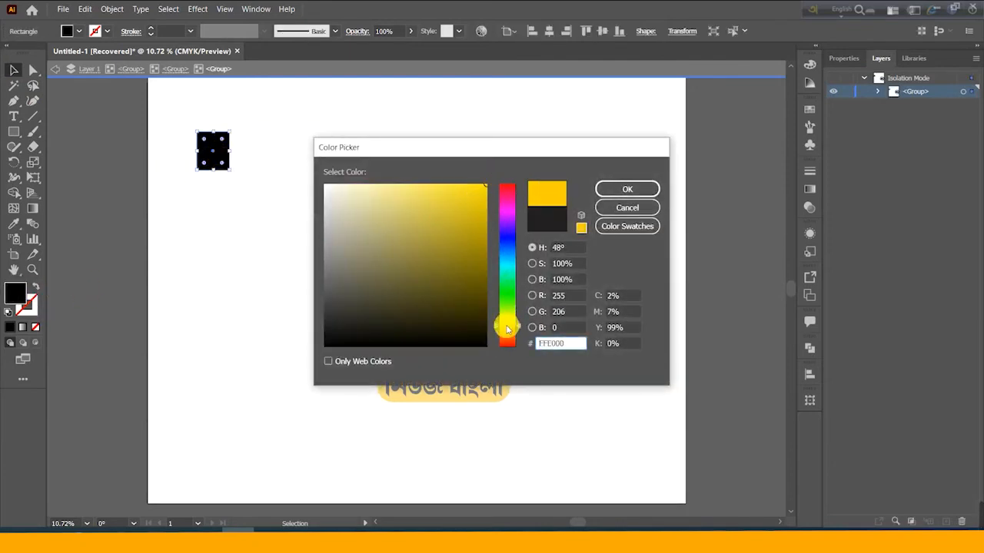
{"action": "left_click", "coordinate": [622, 191]}
{"action": "double_click", "coordinate": [583, 216]}
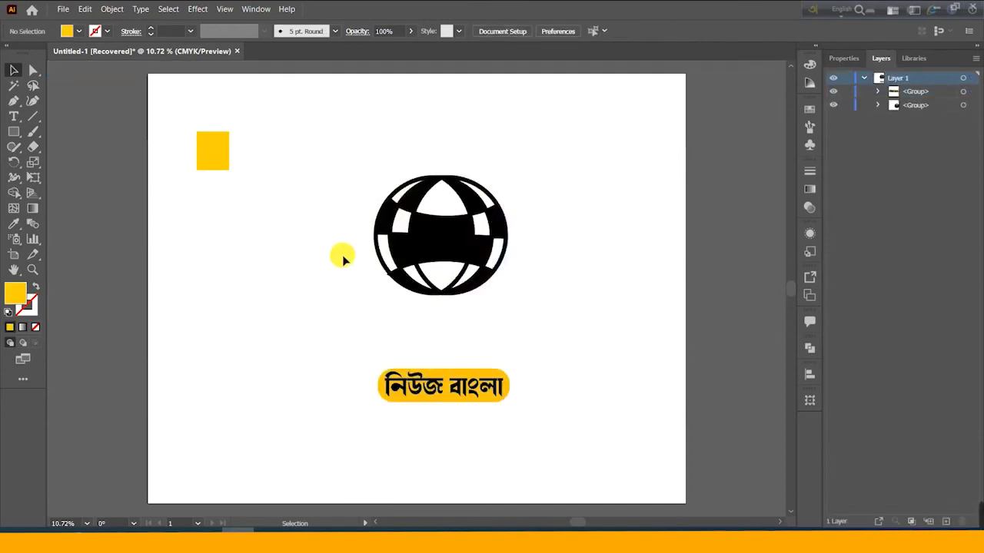
Ungroup the black-filled globe so its parts can be selected separately
{"action": "right_click", "coordinate": [450, 242]}
{"action": "left_click", "coordinate": [488, 345]}
{"action": "left_click", "coordinate": [550, 299]}
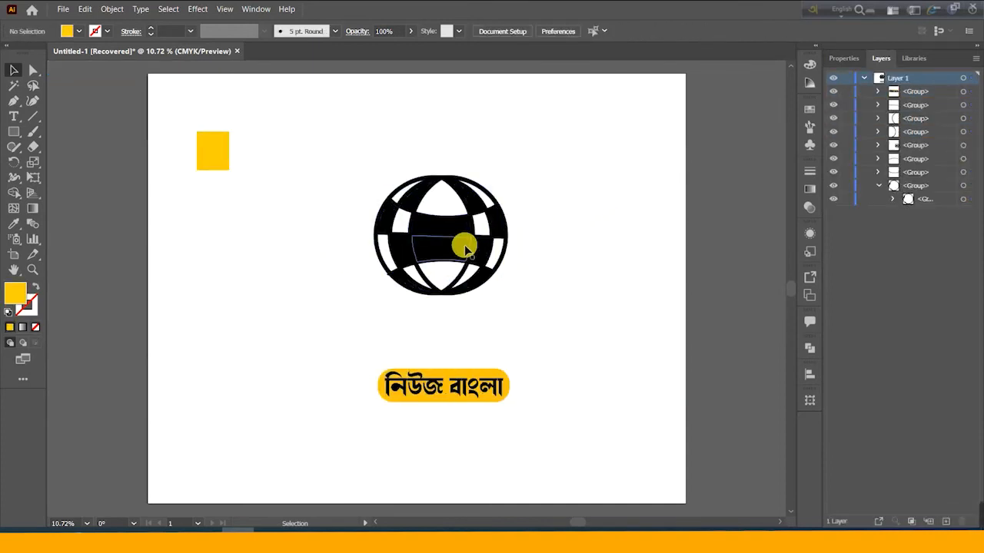
Ungroup the remaining nested group holding the globe's black cells and the yellow rectangle
{"action": "right_click", "coordinate": [465, 248]}
{"action": "left_click", "coordinate": [518, 336]}
{"action": "right_click", "coordinate": [462, 225]}
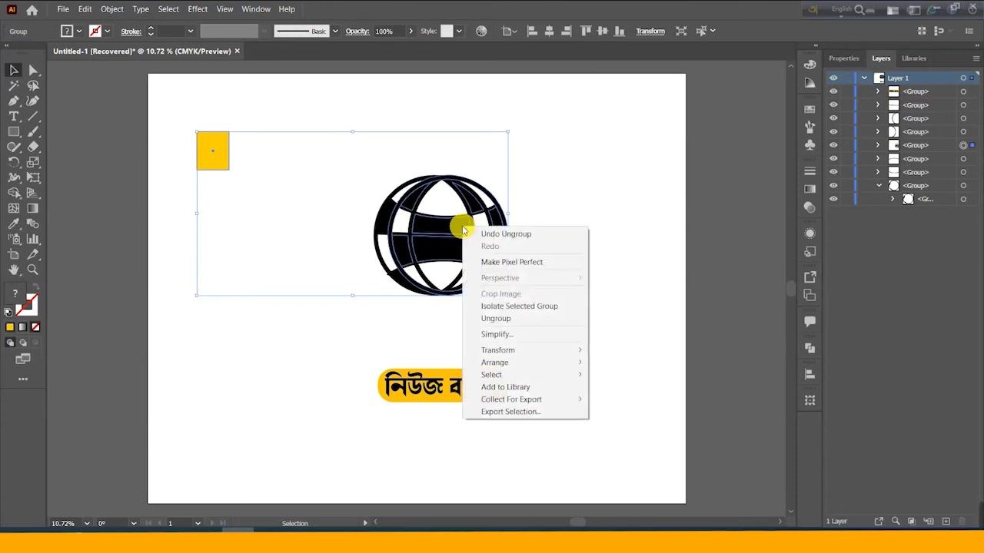
{"action": "left_click", "coordinate": [496, 318]}
{"action": "left_click", "coordinate": [448, 228]}
Recolour the globe's two inner top cells and the upper central band with the sample rectangle's yellow using the Eyedropper
{"action": "left_click", "coordinate": [417, 188]}
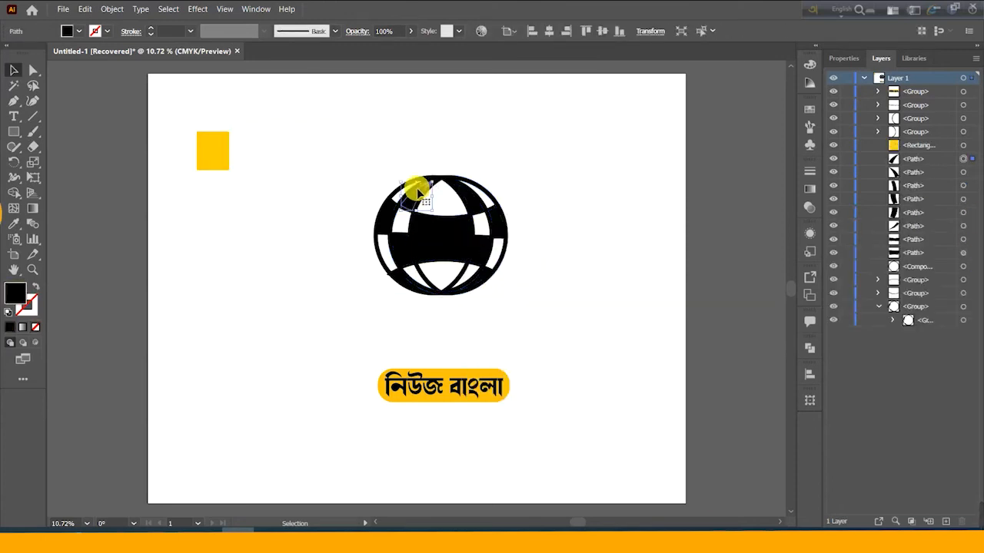
{"action": "left_click", "coordinate": [211, 160]}
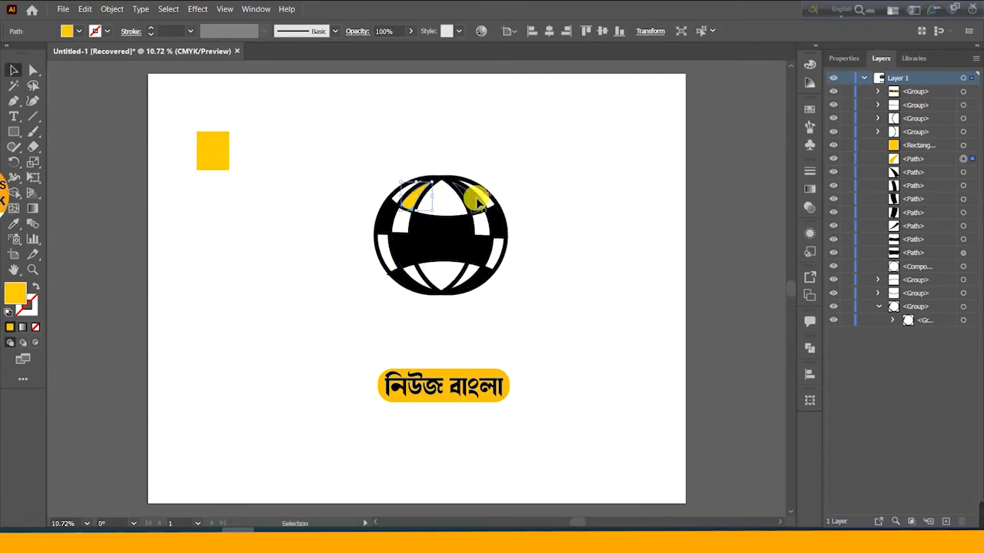
{"action": "key", "text": "i"}
{"action": "left_click", "coordinate": [220, 160]}
{"action": "left_click", "coordinate": [422, 222], "text": "ctrl"}
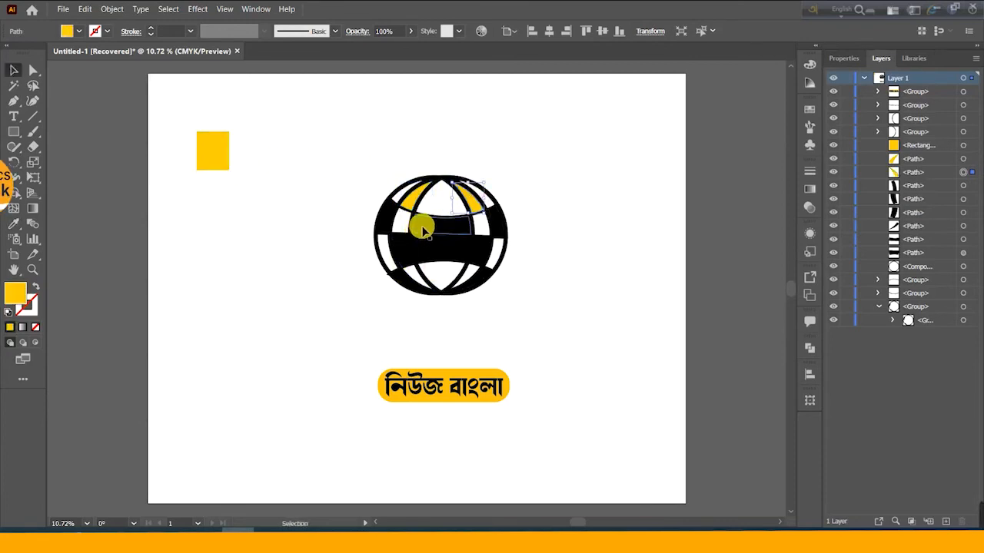
{"action": "left_click", "coordinate": [221, 158]}
{"action": "left_click", "coordinate": [387, 217]}
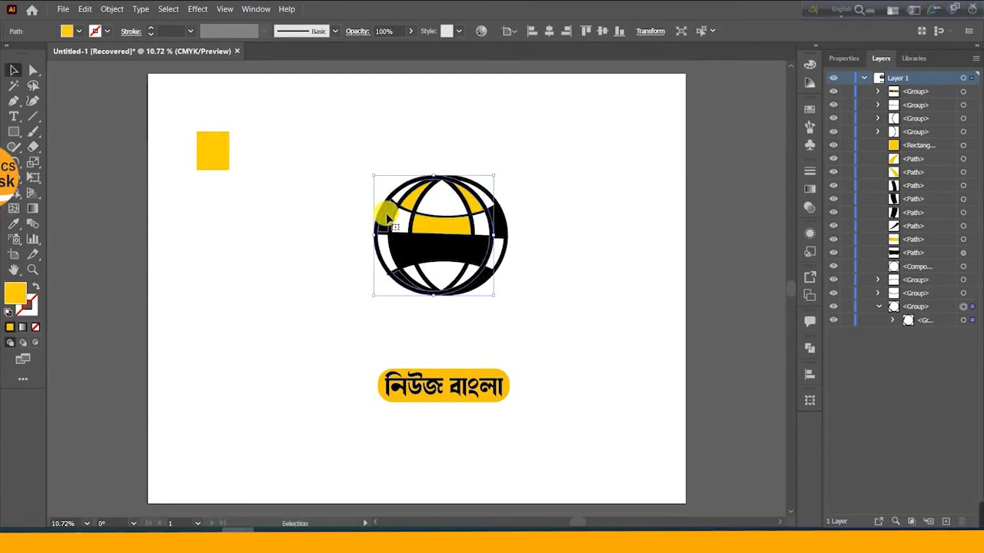
{"action": "key", "text": "i"}
{"action": "left_click", "coordinate": [222, 167]}
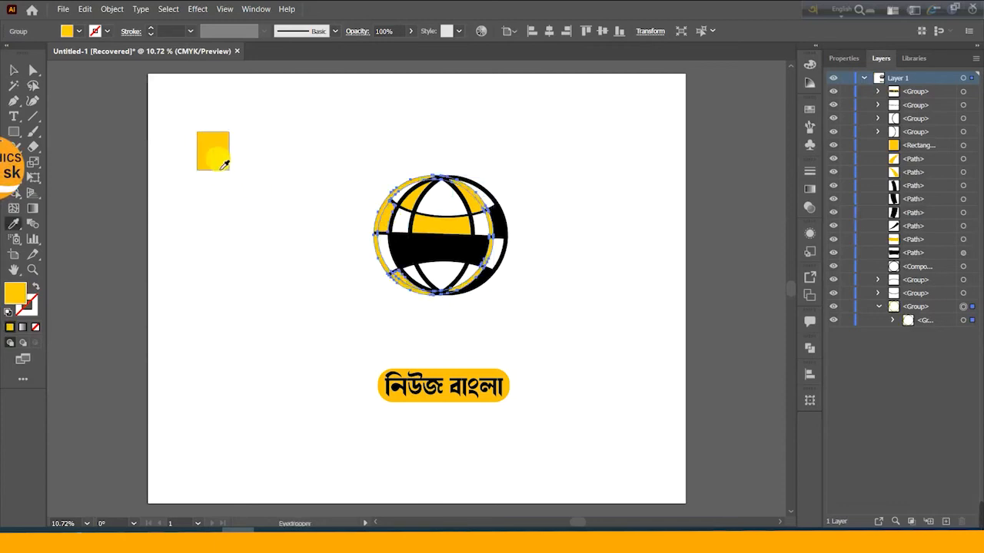
{"action": "left_click", "coordinate": [393, 244]}
{"action": "key", "text": "v"}
Isolate the globe's left group, recolour its black upper-left outer cell with the sampled yellow, and leave isolation mode
{"action": "double_click", "coordinate": [387, 217]}
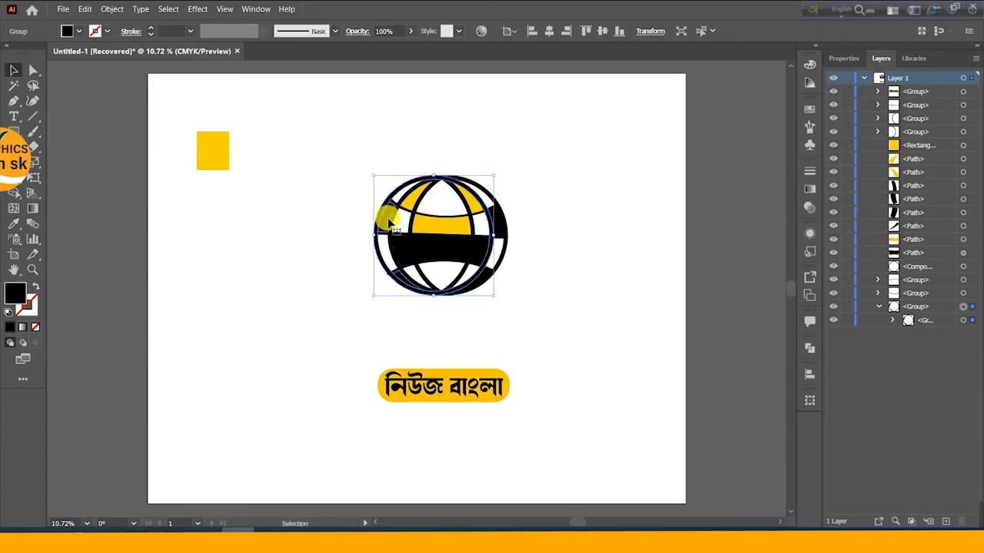
{"action": "key", "text": "i"}
{"action": "left_click", "coordinate": [222, 159]}
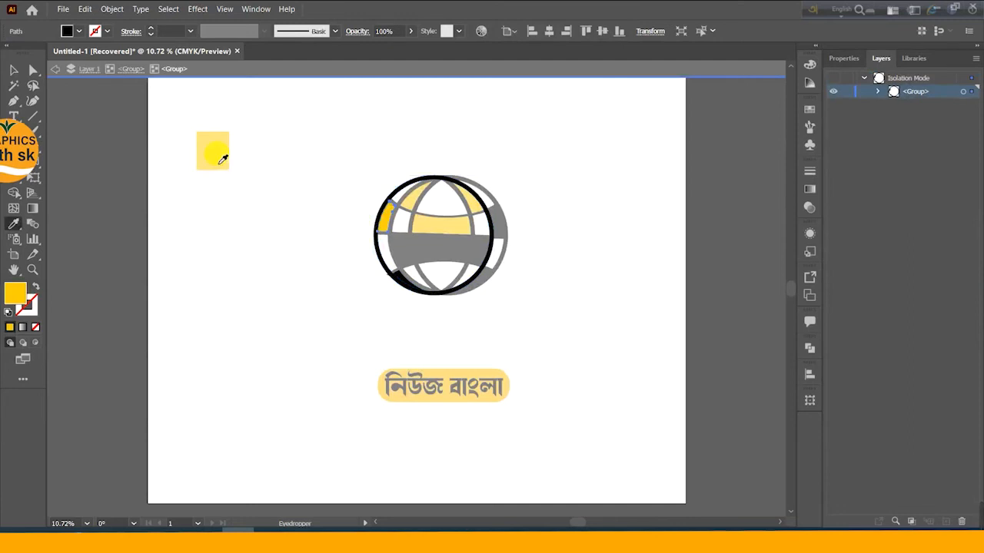
{"action": "double_click", "coordinate": [316, 242]}
Isolate the globe's black lower-left outer cell, recolour it with the sampled yellow, and leave isolation mode
{"action": "left_click", "coordinate": [398, 279]}
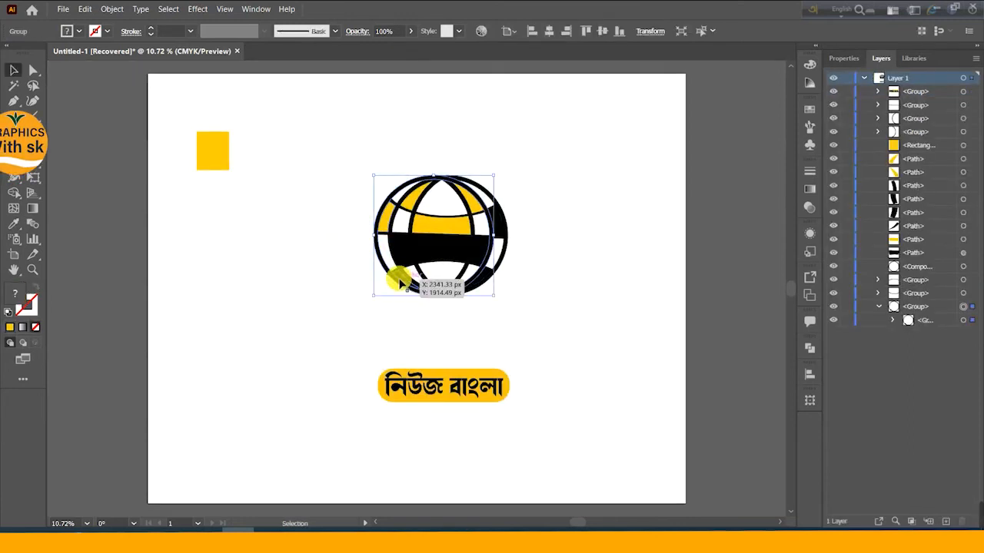
{"action": "double_click", "coordinate": [401, 281]}
{"action": "double_click", "coordinate": [401, 282]}
{"action": "left_click", "coordinate": [401, 281]}
{"action": "key", "text": "i"}
{"action": "left_click", "coordinate": [218, 162]}
{"action": "key", "text": "v"}
{"action": "double_click", "coordinate": [533, 259]}
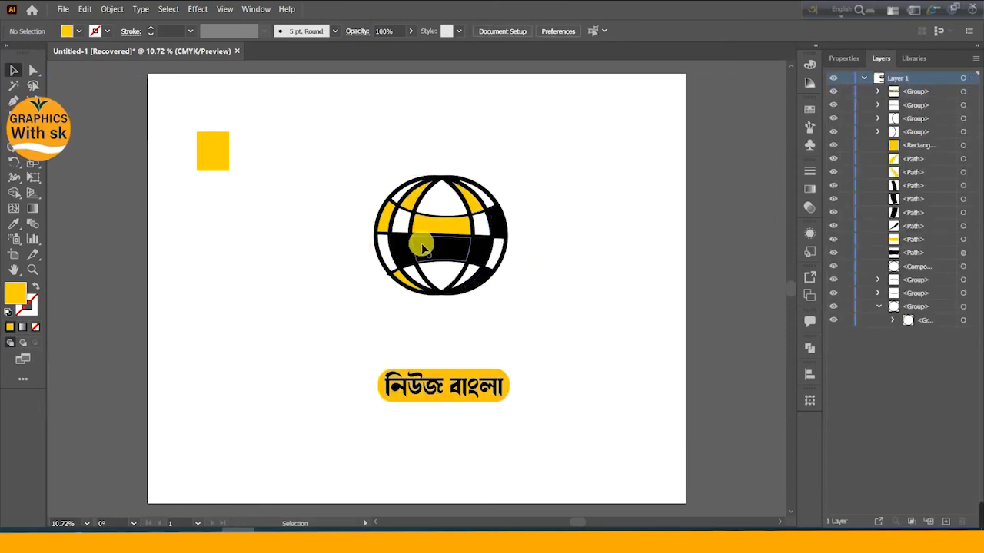
Recolour the lower central band and the black cell to its left with yellow sampled from the globe
{"action": "left_click", "coordinate": [428, 248]}
{"action": "key", "text": "i"}
{"action": "left_click", "coordinate": [442, 229]}
{"action": "key", "text": "v"}
{"action": "left_click", "coordinate": [402, 248]}
{"action": "key", "text": "i"}
{"action": "left_click", "coordinate": [415, 251]}
{"action": "key", "text": "v"}
Recolour the three remaining black cells on the globe's right side with yellow sampled from the central band
{"action": "left_click", "coordinate": [476, 248]}
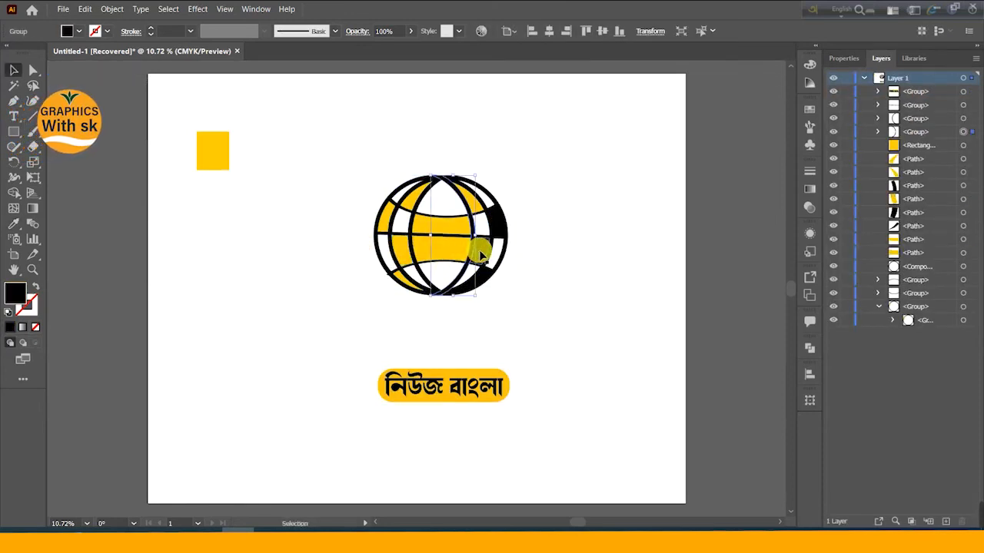
{"action": "key", "text": "i"}
{"action": "left_click", "coordinate": [454, 254]}
{"action": "key", "text": "v"}
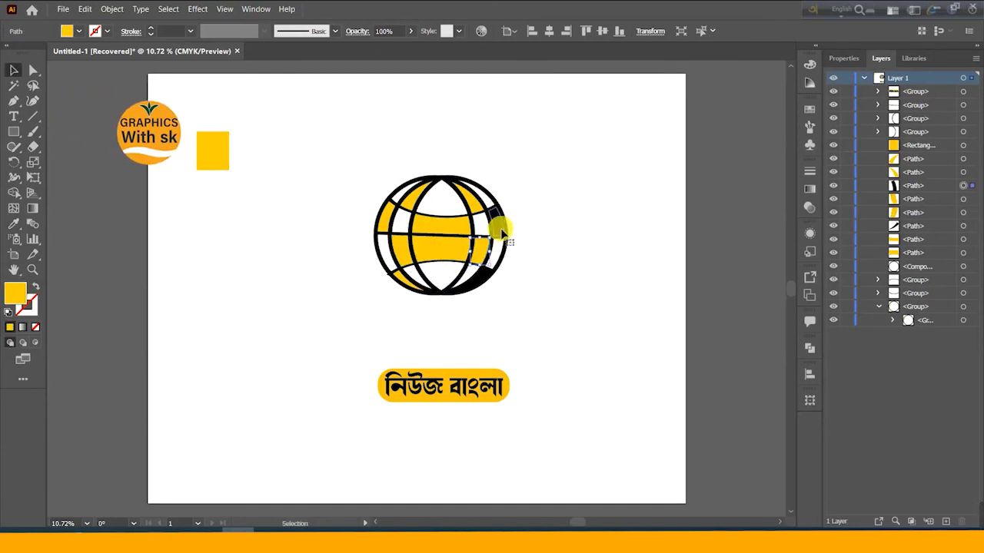
{"action": "left_click", "coordinate": [500, 230]}
{"action": "key", "text": "i"}
{"action": "left_click", "coordinate": [454, 255]}
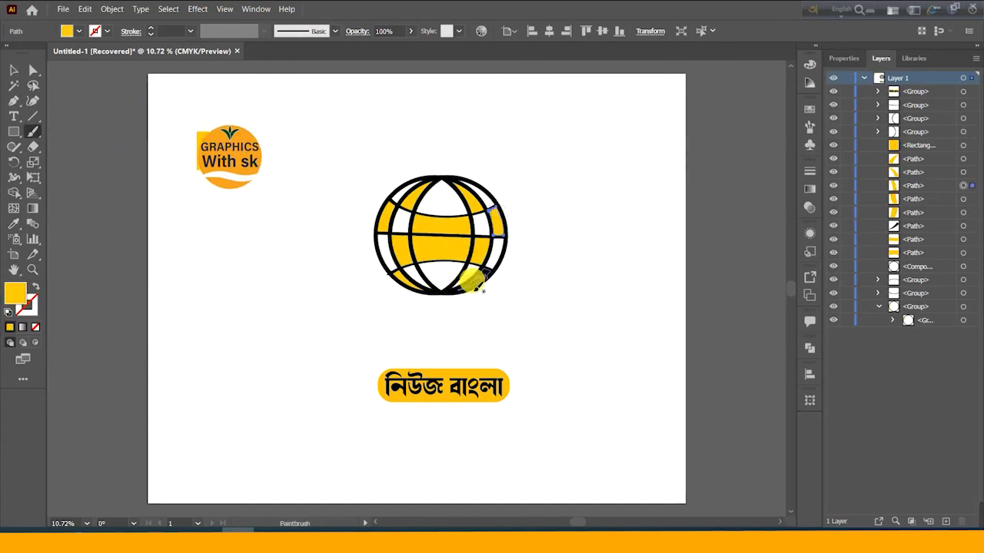
{"action": "key", "text": "v"}
{"action": "left_click", "coordinate": [474, 283]}
{"action": "key", "text": "i"}
{"action": "left_click", "coordinate": [448, 257]}
Move the yellow "নিউজ বাংলা" badge up onto the middle of the globe and deselect it
{"action": "left_click", "coordinate": [13, 70]}
{"action": "left_click", "coordinate": [473, 365]}
{"action": "left_click_drag", "start_coordinate": [472, 369], "coordinate": [471, 223]}
{"action": "left_click", "coordinate": [596, 314]}
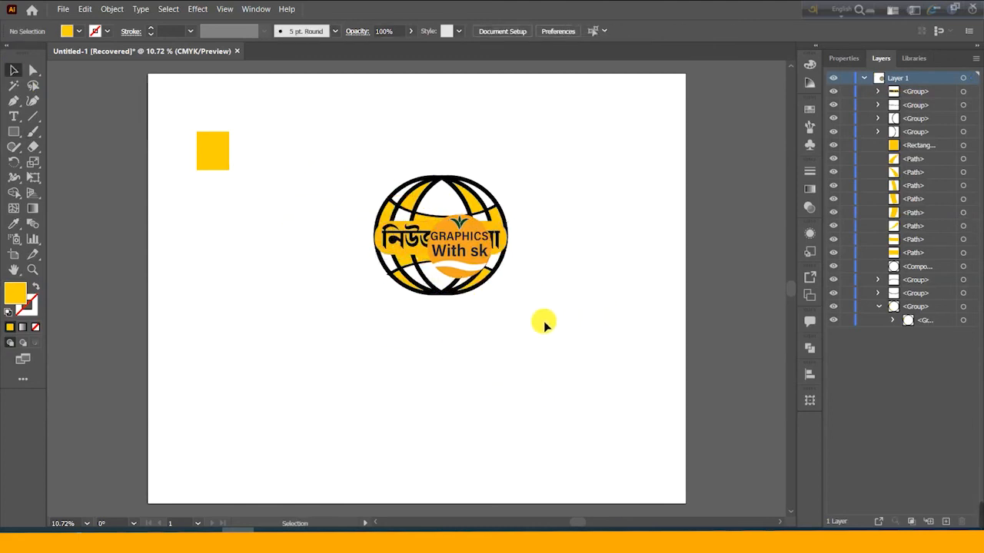
Group the globe with its text badge and move the group down and left toward the artboard's centre
{"action": "left_click_drag", "start_coordinate": [366, 177], "coordinate": [531, 308]}
{"action": "right_click", "coordinate": [461, 234]}
{"action": "left_click", "coordinate": [492, 320]}
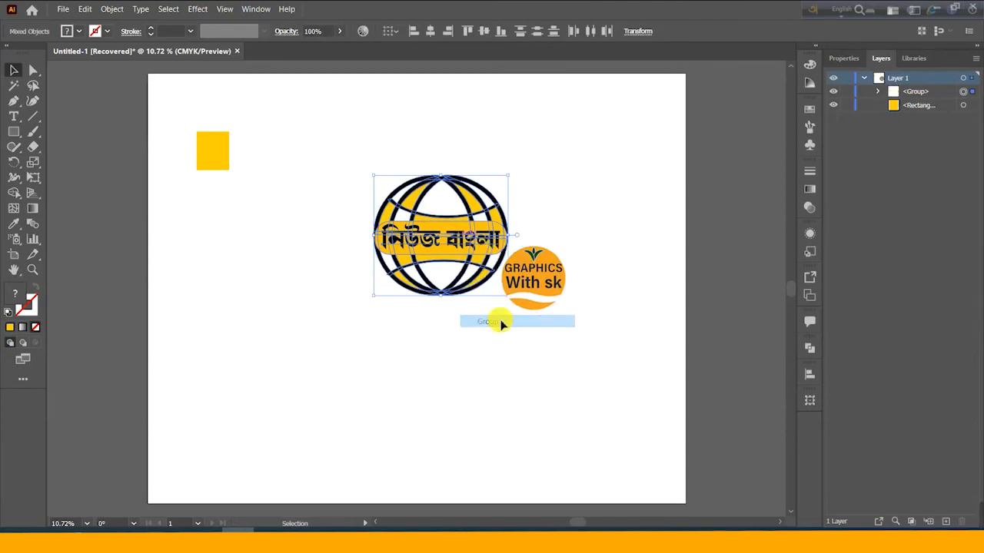
{"action": "left_click", "coordinate": [500, 323]}
{"action": "left_click_drag", "start_coordinate": [439, 254], "coordinate": [417, 278]}
{"action": "left_click", "coordinate": [538, 297]}
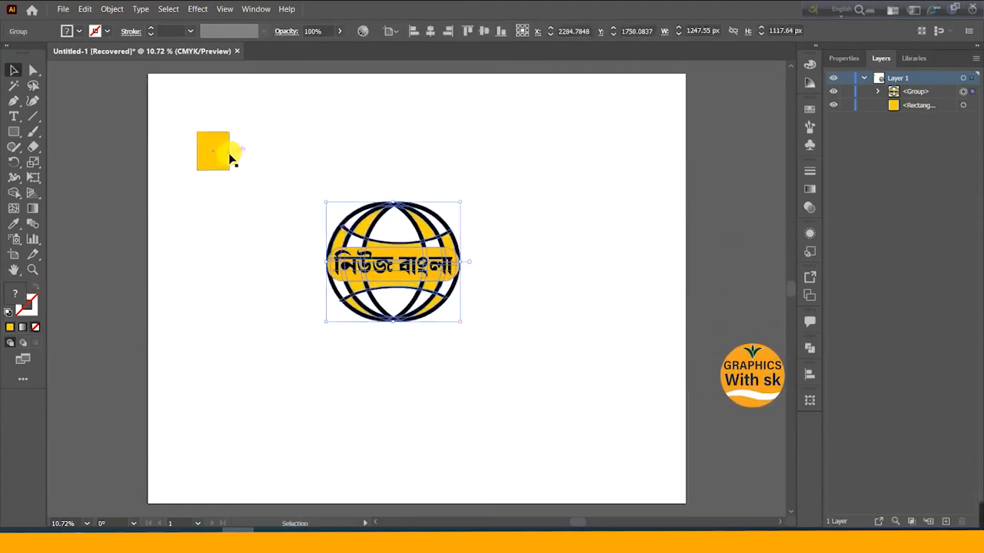
Delete the yellow sample rectangle at the logo's upper left
{"action": "left_click_drag", "start_coordinate": [222, 159], "coordinate": [531, 209]}
{"action": "key", "text": "Delete"}
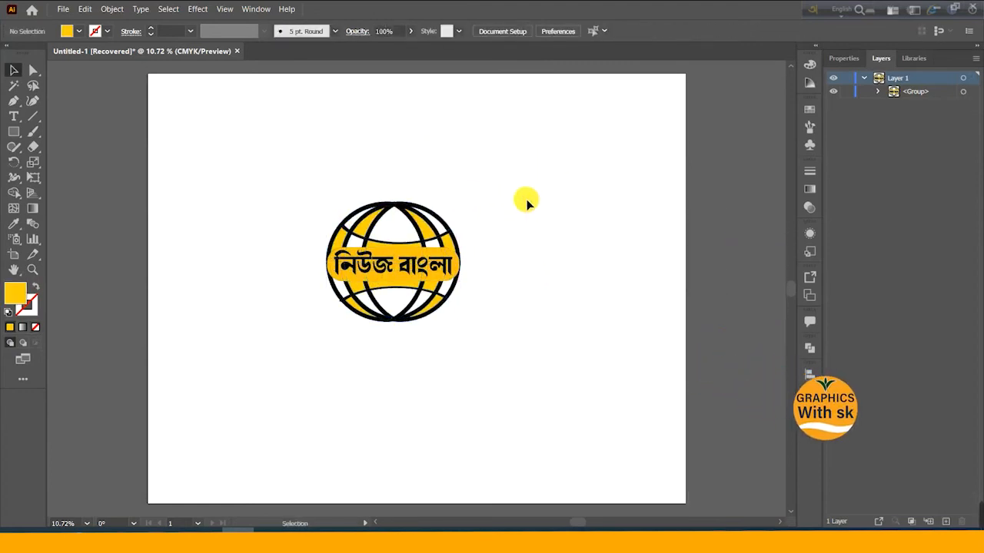
Select the whole globe and badge, group them, and shift the logo down and left toward the artboard's centre
{"action": "mouse_move", "coordinate": [633, 510]}
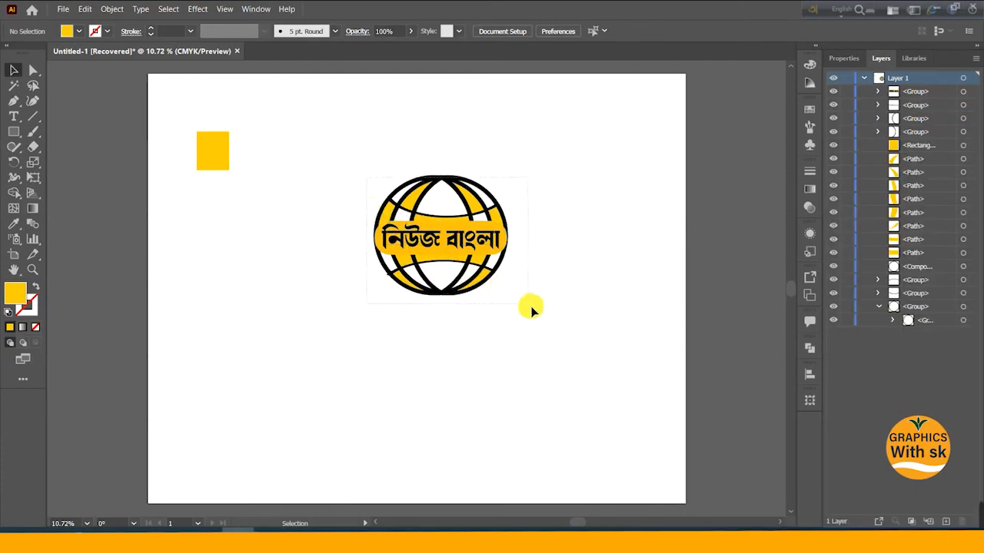
{"action": "left_click_drag", "start_coordinate": [531, 308], "coordinate": [532, 309]}
{"action": "right_click", "coordinate": [459, 238]}
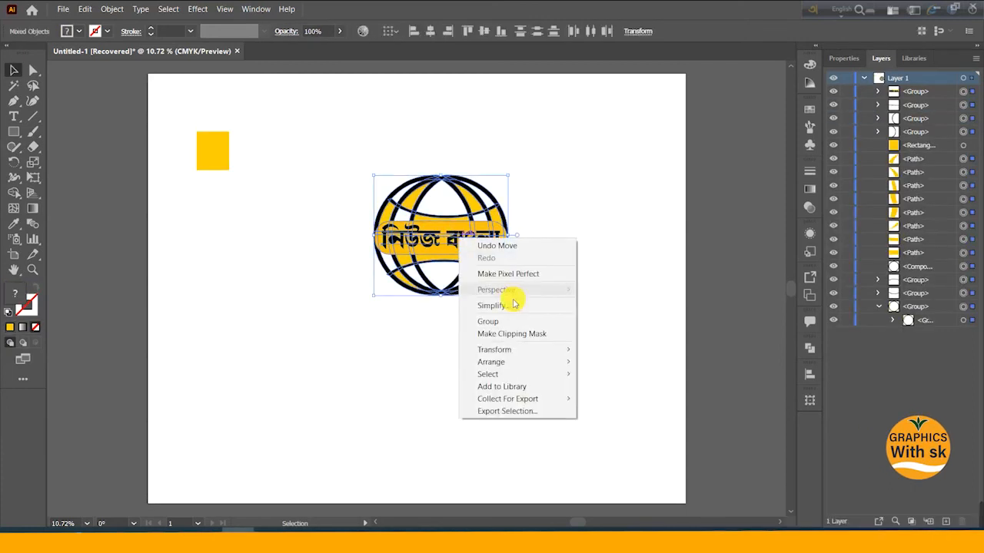
{"action": "left_click", "coordinate": [501, 322]}
{"action": "left_click", "coordinate": [533, 246]}
{"action": "left_click_drag", "start_coordinate": [438, 240], "coordinate": [377, 260]}
{"action": "left_click", "coordinate": [515, 306]}
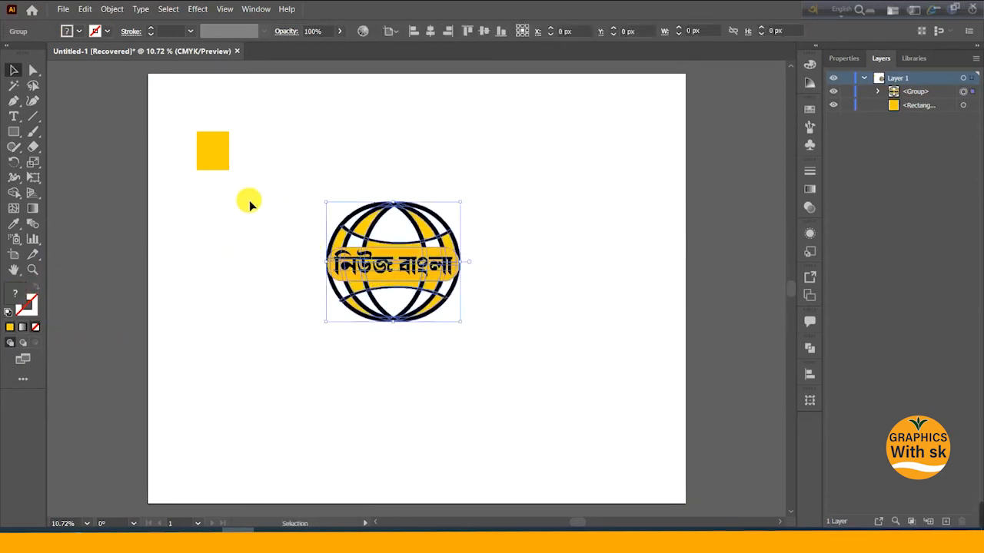
Remove the yellow colour-sample rectangle so only the grouped logo remains on the artboard
{"action": "left_click_drag", "start_coordinate": [233, 159], "coordinate": [533, 210]}
{"action": "key", "text": "Delete"}
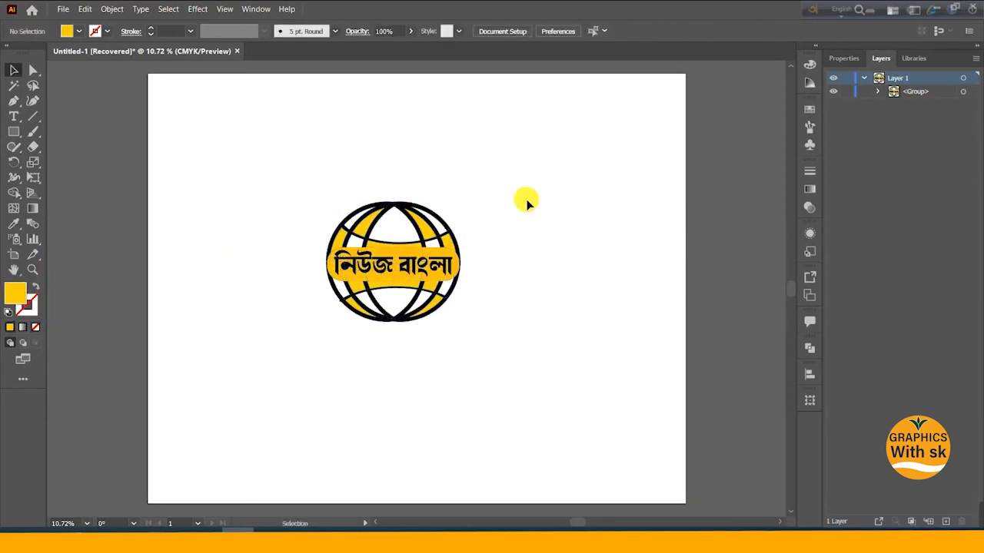